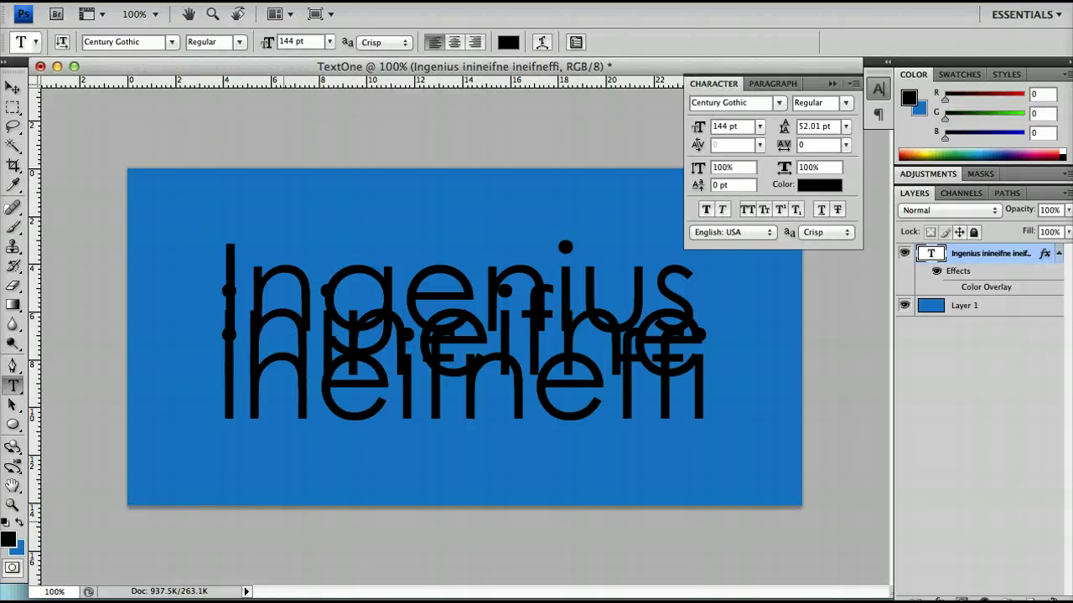
Step: Replace the overlapping text with the three lines TEXT ONE, TEXT TWO and TEXT THREE, and move the block to fit on the canvas
{"action": "left_click", "coordinate": [826, 85]}
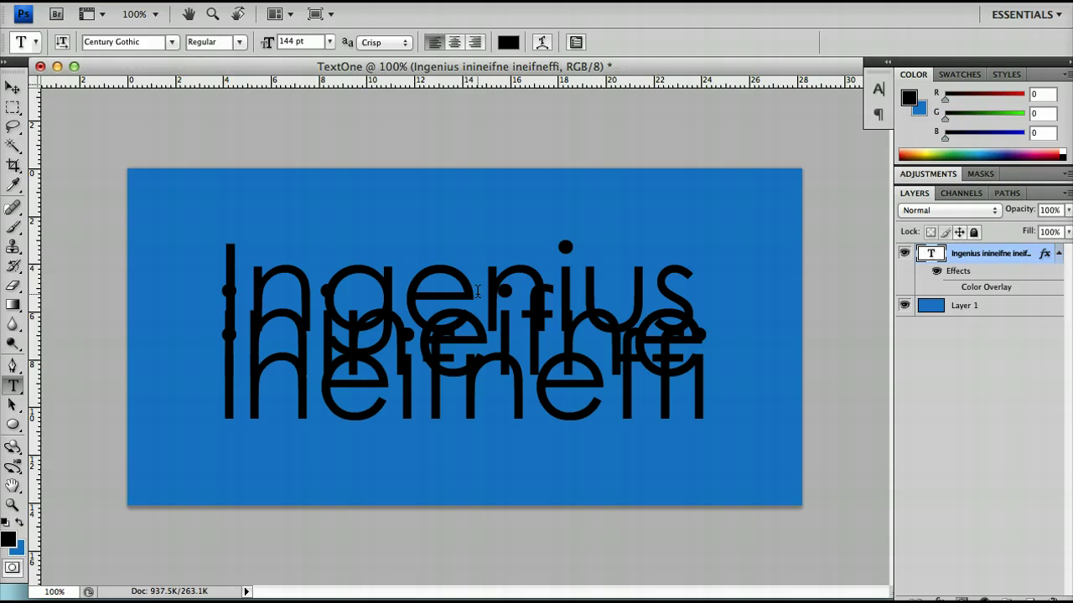
{"action": "left_click", "coordinate": [477, 291]}
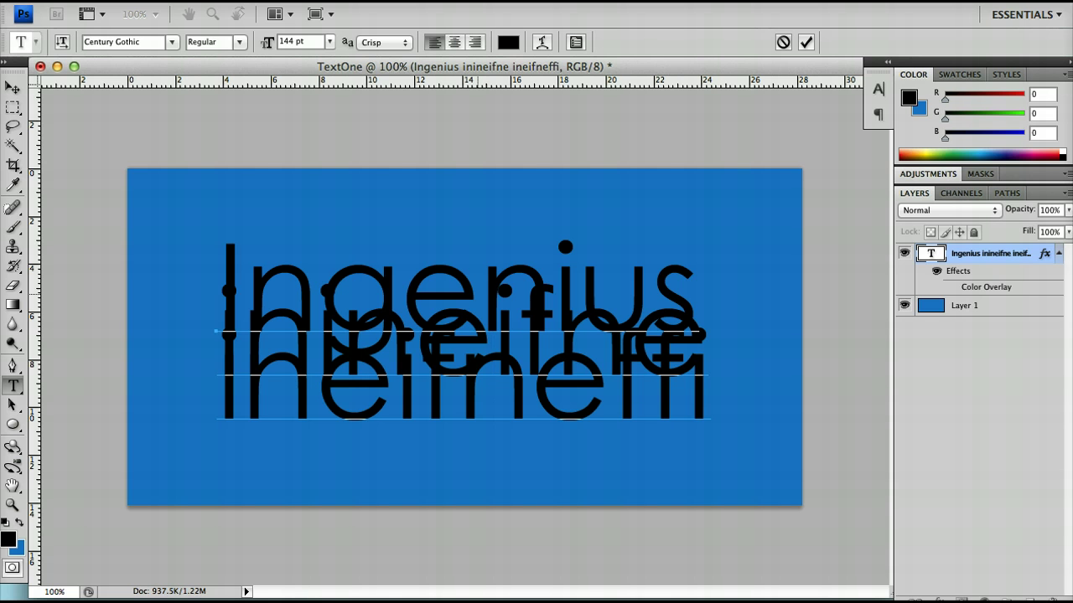
{"action": "left_click", "coordinate": [479, 276]}
{"action": "key", "text": "super+a"}
{"action": "type", "text": "TE"}
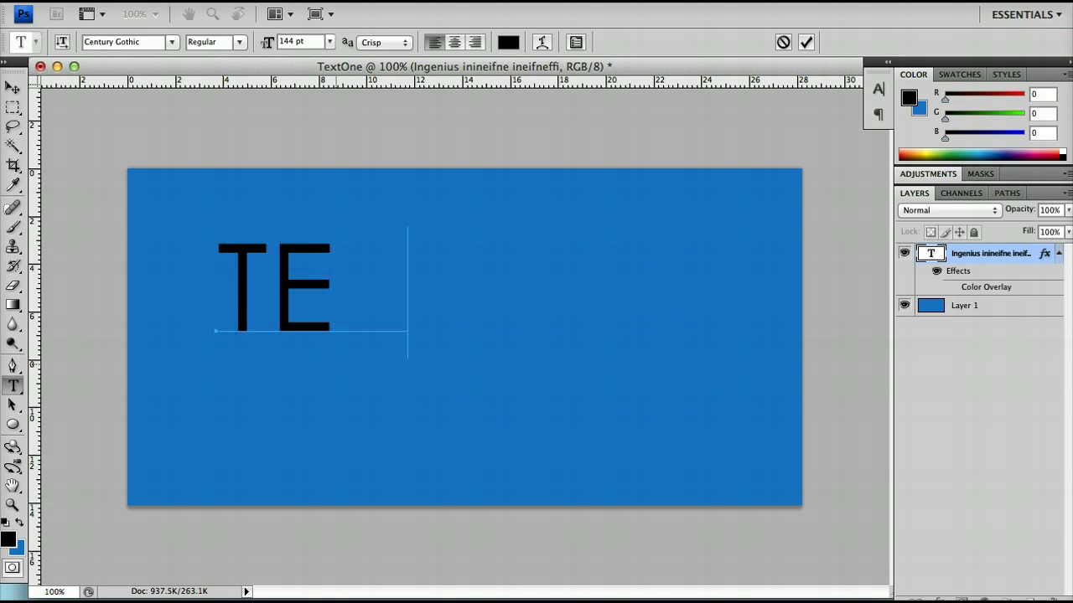
{"action": "type", "text": "XT ONE TEXT"}
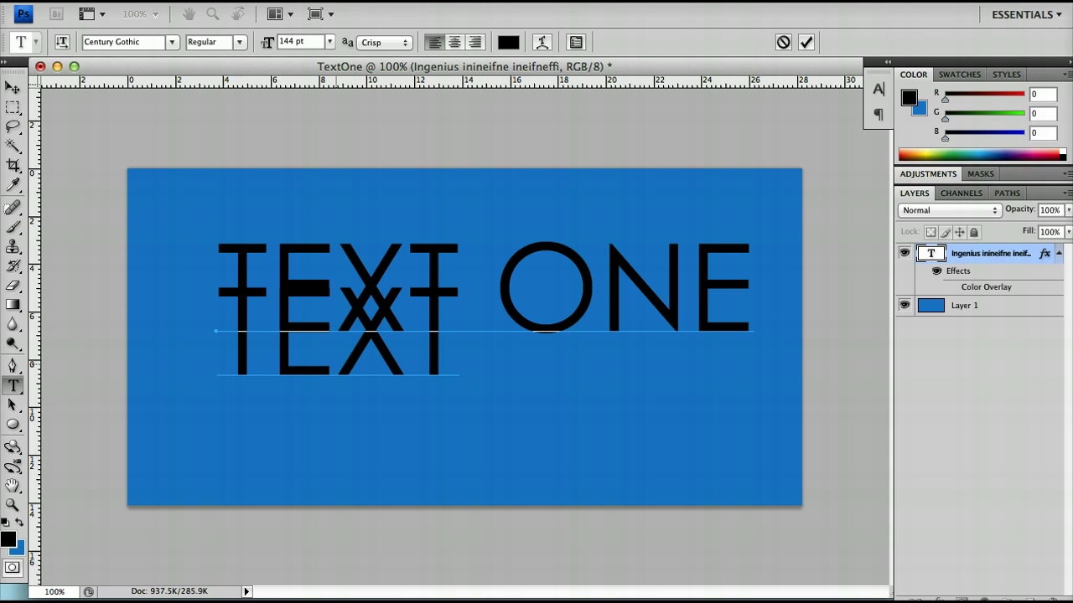
{"action": "type", "text": " TEO"}
{"action": "key", "text": "BackSpace"}
{"action": "key", "text": "BackSpace"}
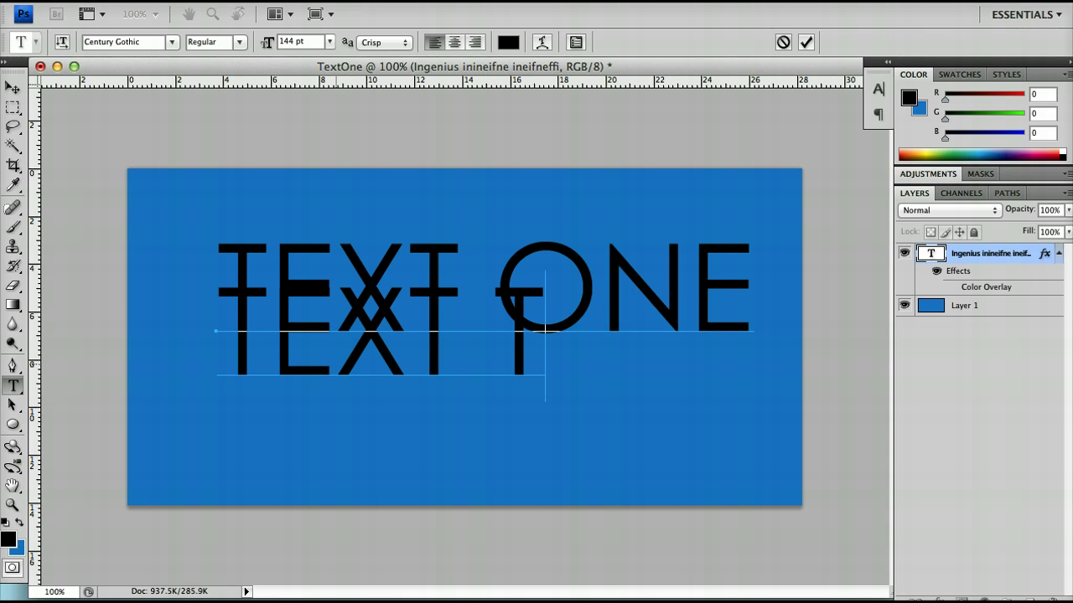
{"action": "type", "text": "WOTEXT THREE"}
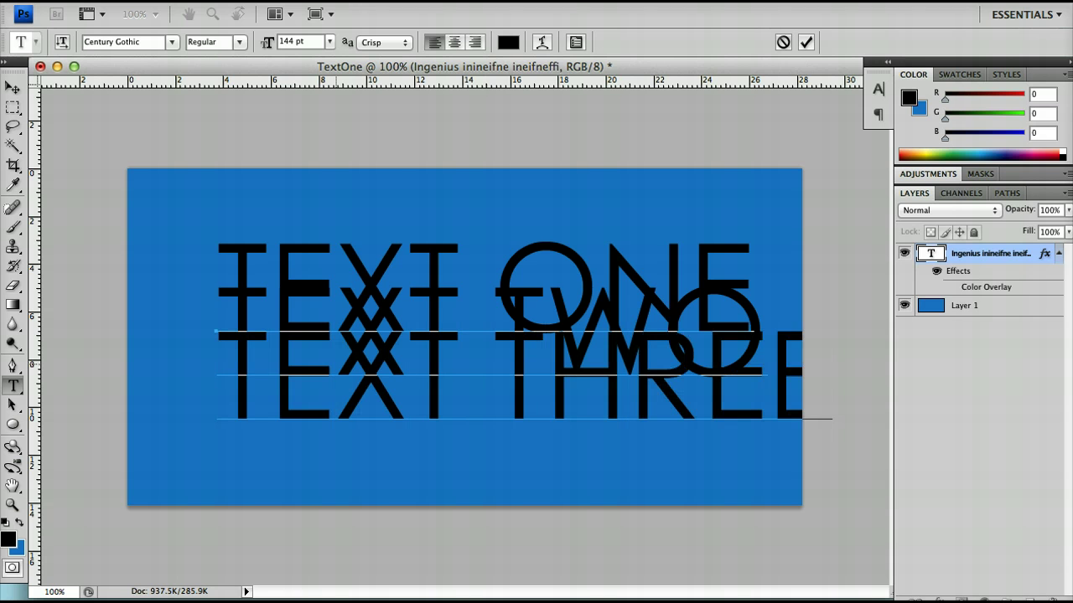
{"action": "key", "text": "BackSpace"}
{"action": "type", "text": "EE"}
{"action": "left_click_drag", "start_coordinate": [570, 482], "coordinate": [596, 483]}
{"action": "left_click", "coordinate": [699, 251]}
{"action": "key", "text": "Return"}
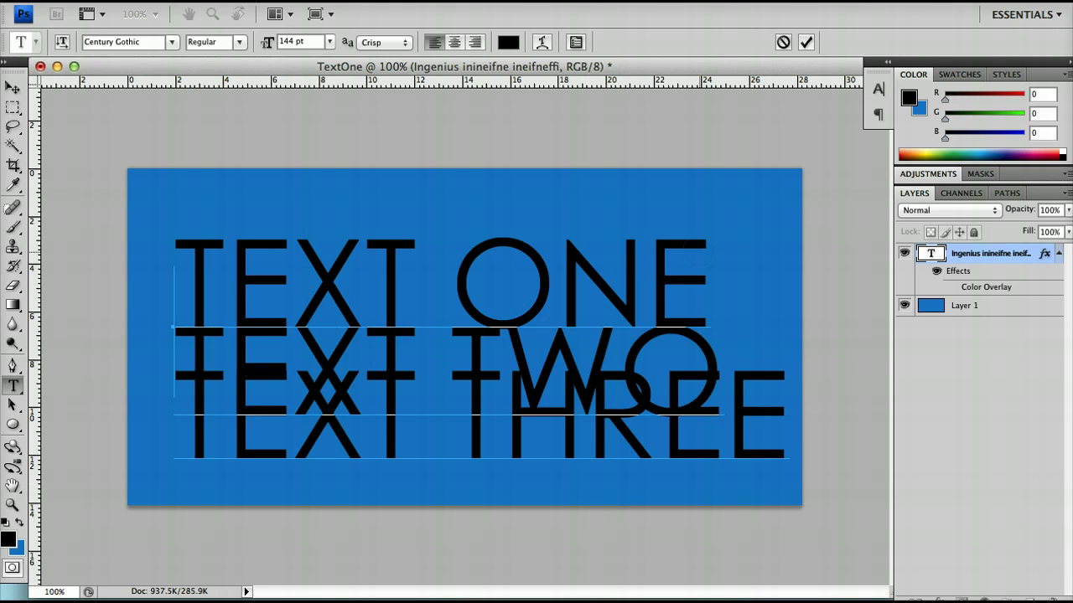
{"action": "key", "text": "Return"}
{"action": "key", "text": "alt+Up"}
{"action": "key", "text": "alt+Up"}
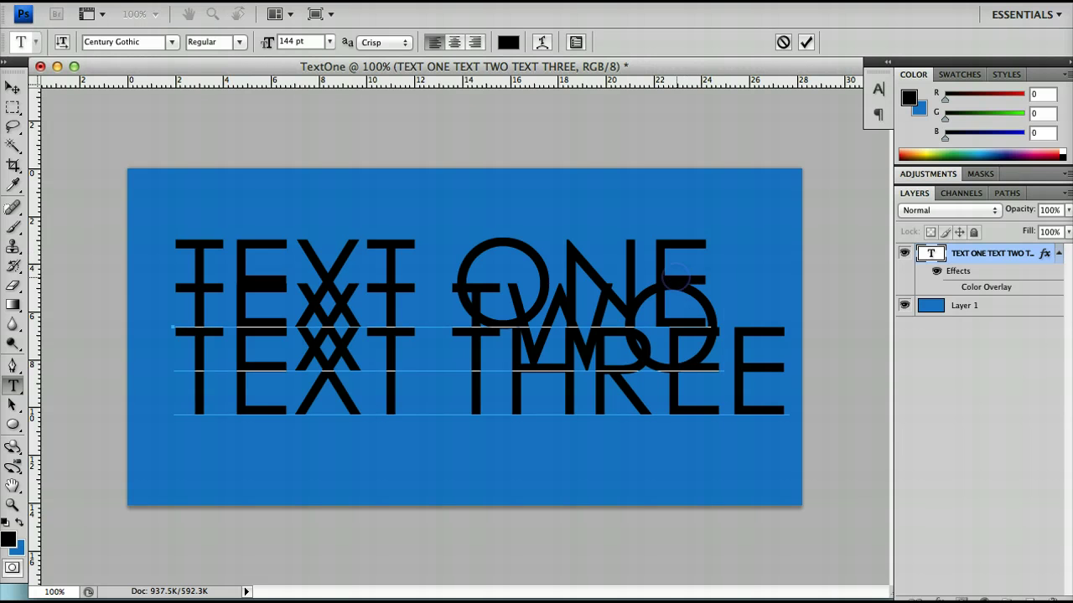
Step: Change the color of all three text lines to light grey and commit the edit
{"action": "key", "text": "ctrl+a"}
{"action": "left_click", "coordinate": [508, 42]}
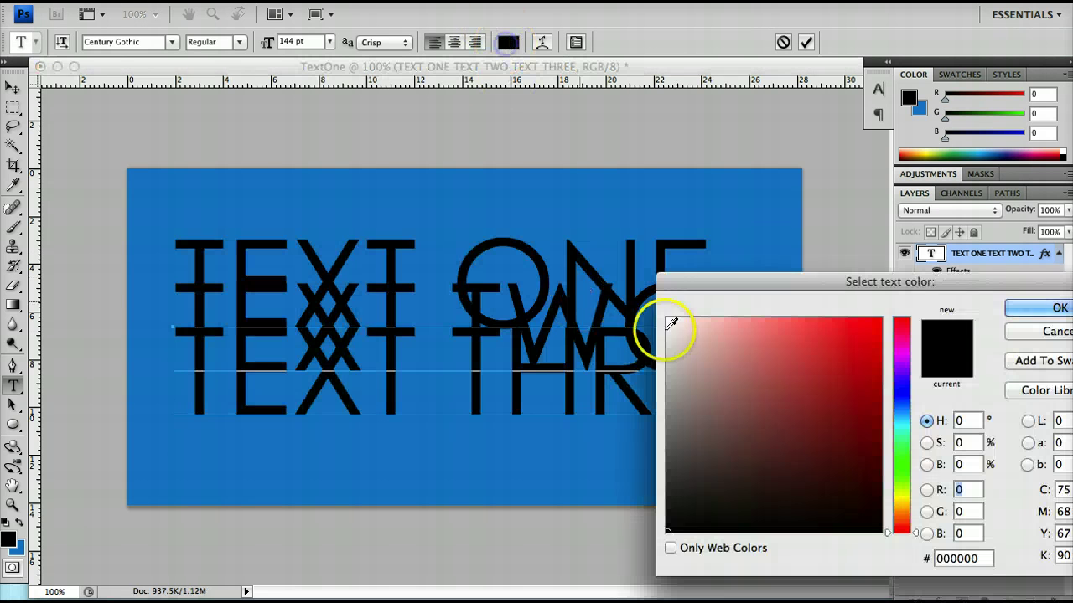
{"action": "left_click", "coordinate": [667, 346]}
{"action": "key", "text": "Return"}
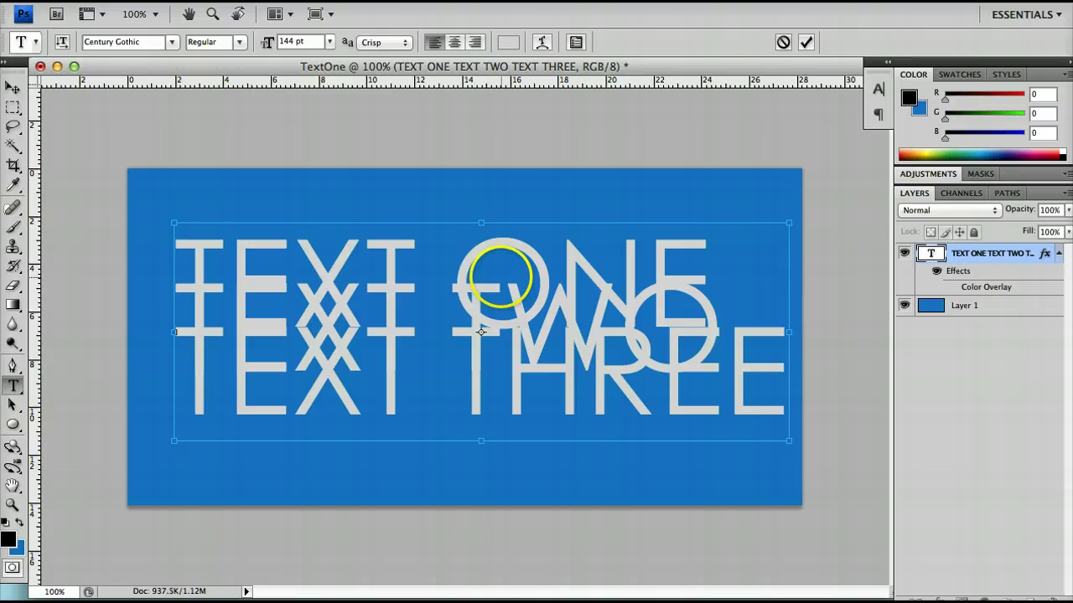
{"action": "key", "text": "super+Return"}
Step: Show the character settings and increase the leading of all three text lines to 104.01 pt
{"action": "left_click", "coordinate": [576, 46]}
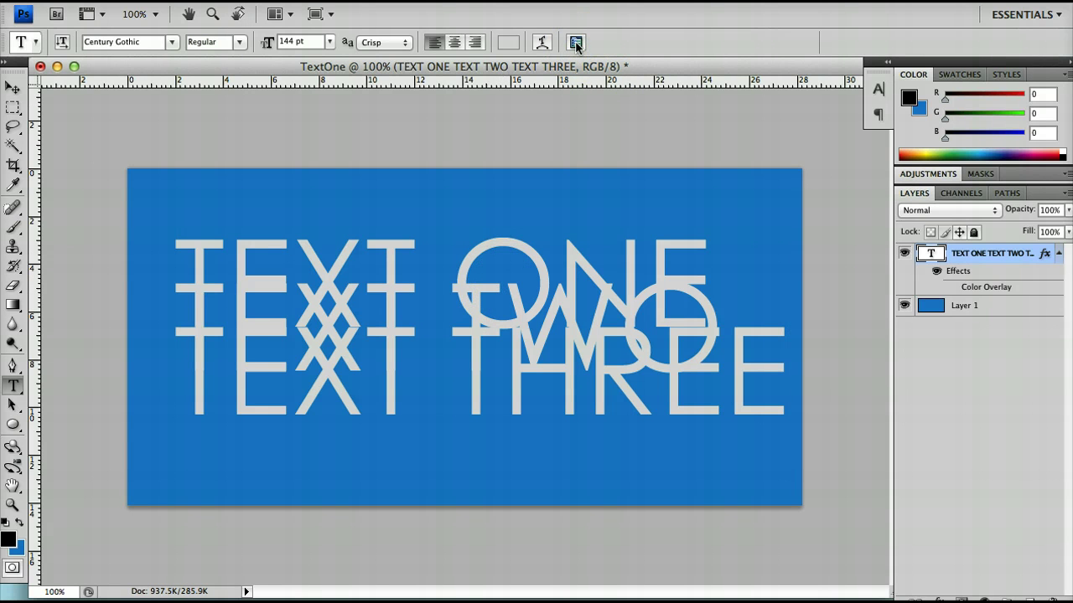
{"action": "left_click", "coordinate": [576, 43]}
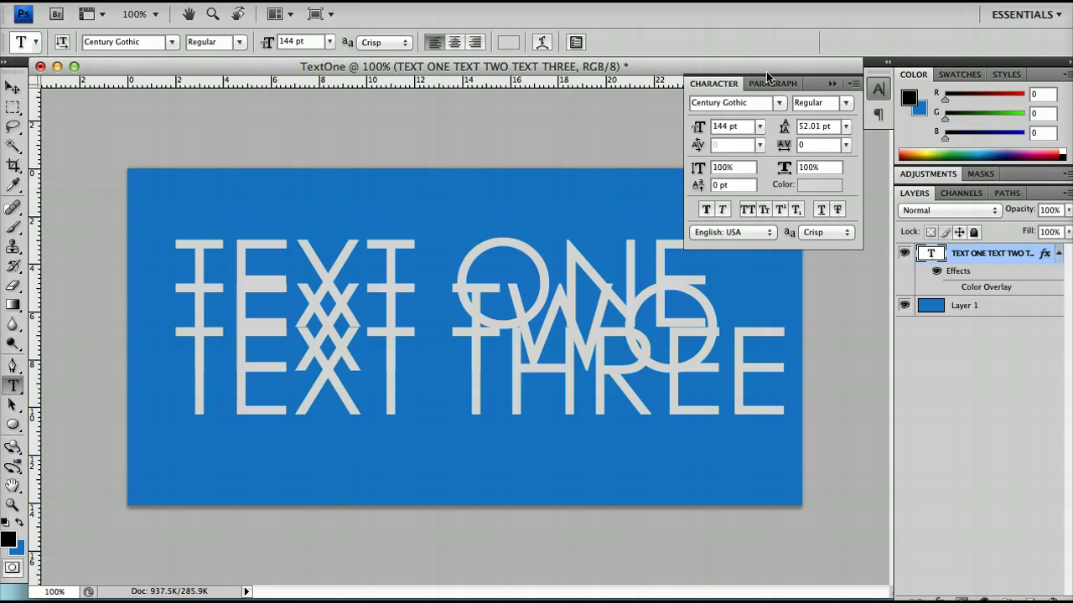
{"action": "left_click", "coordinate": [531, 293]}
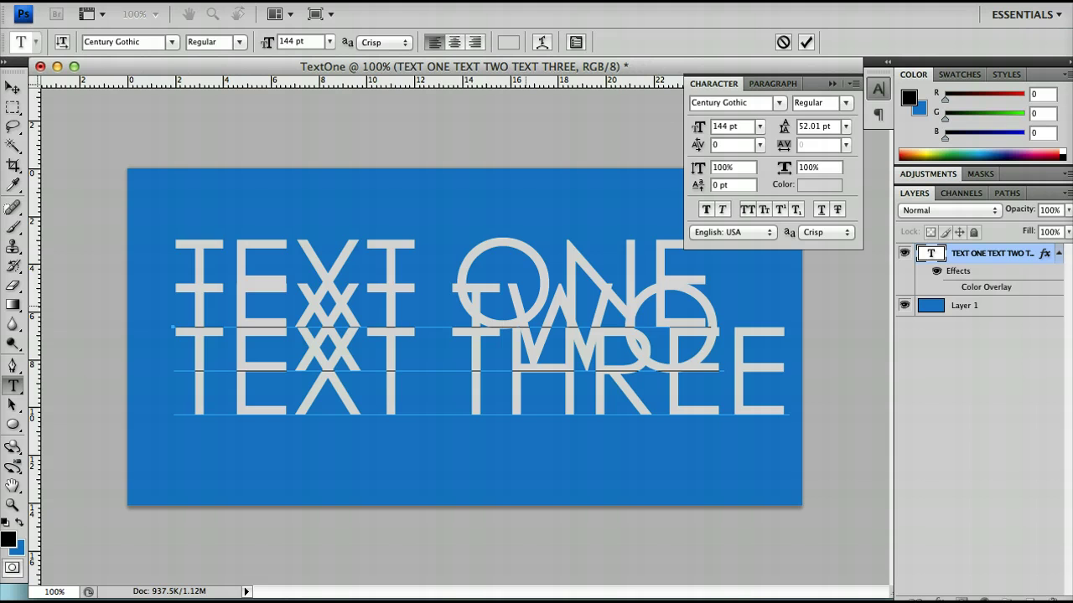
{"action": "key", "text": "ctrl+a"}
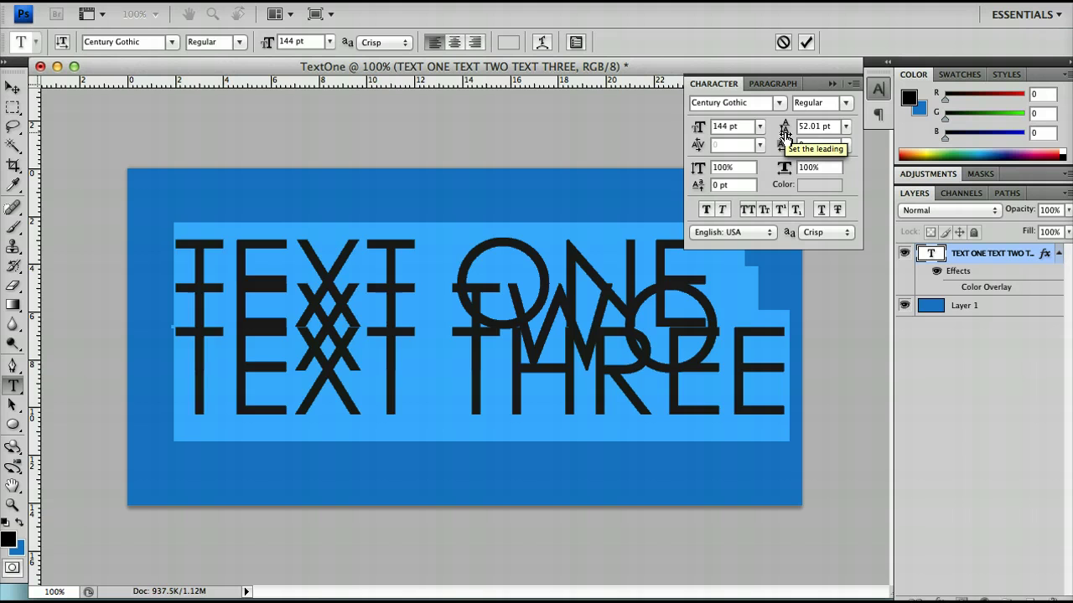
{"action": "left_click", "coordinate": [682, 271]}
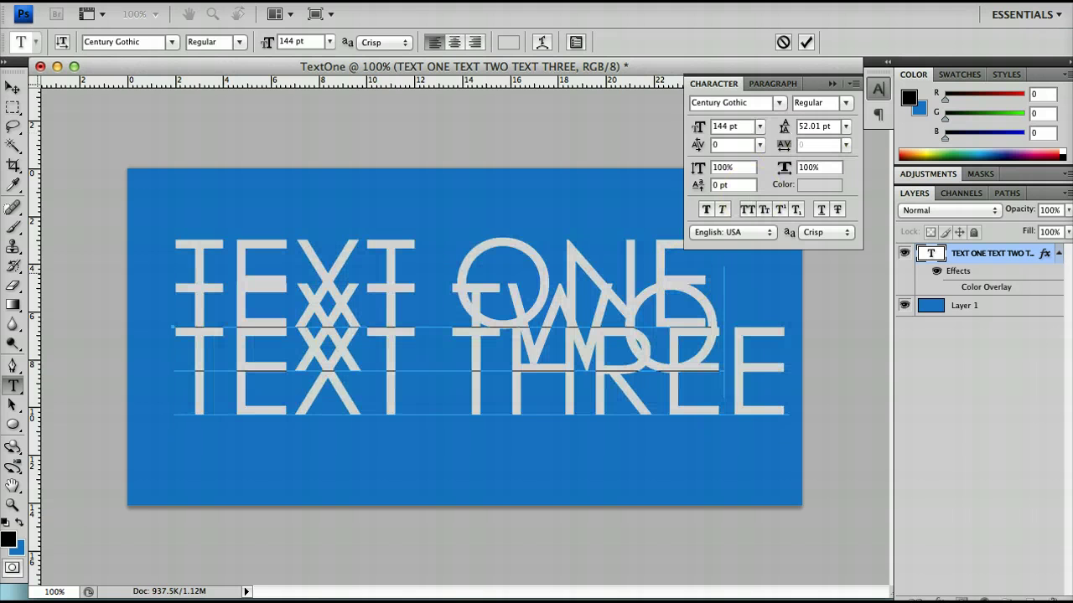
{"action": "left_click", "coordinate": [662, 340]}
{"action": "key", "text": "super+a"}
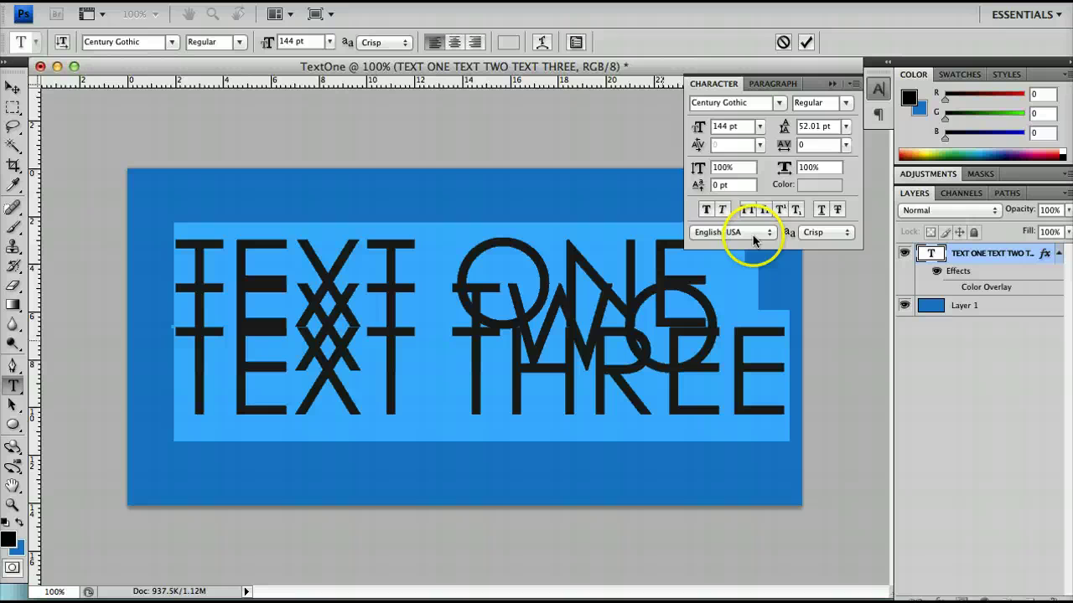
{"action": "left_click_drag", "start_coordinate": [784, 127], "coordinate": [829, 127]}
Step: Reduce the font size of all the text to 88 pt and reposition the block near the canvas centre
{"action": "left_click", "coordinate": [611, 402]}
{"action": "key", "text": "super+a"}
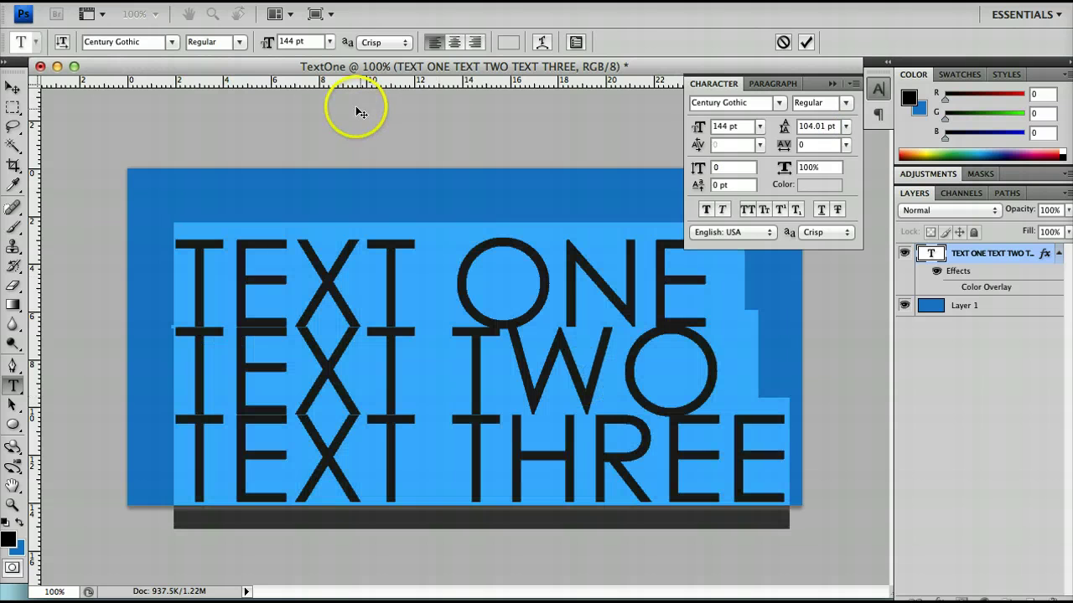
{"action": "left_click_drag", "start_coordinate": [266, 42], "coordinate": [223, 44]}
{"action": "left_click_drag", "start_coordinate": [606, 439], "coordinate": [711, 388]}
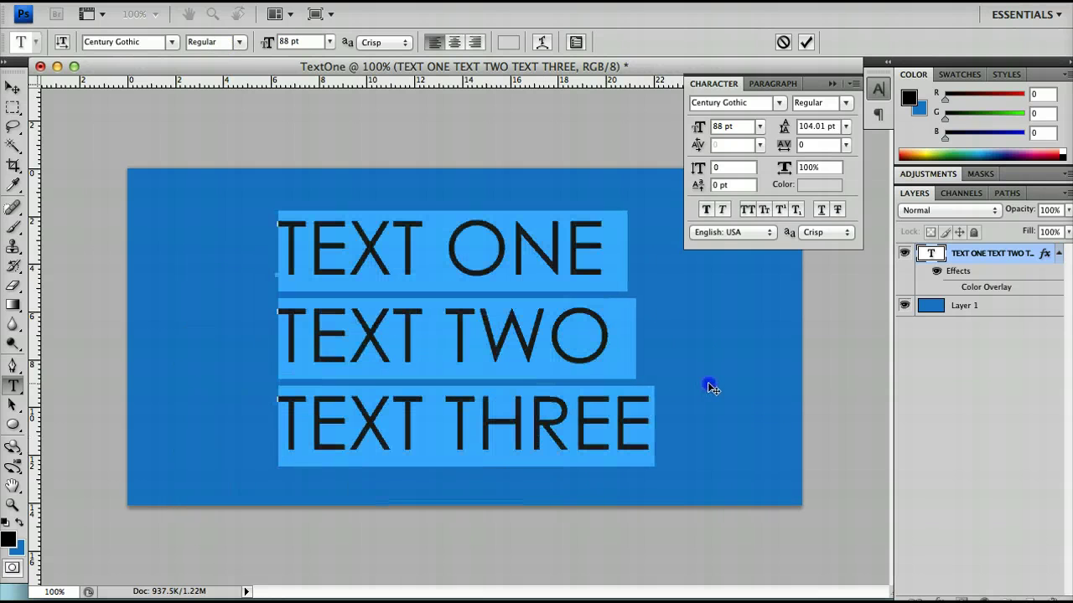
Step: Set the leading of all three text lines to Auto
{"action": "left_click_drag", "start_coordinate": [648, 372], "coordinate": [279, 239]}
{"action": "left_click", "coordinate": [846, 126]}
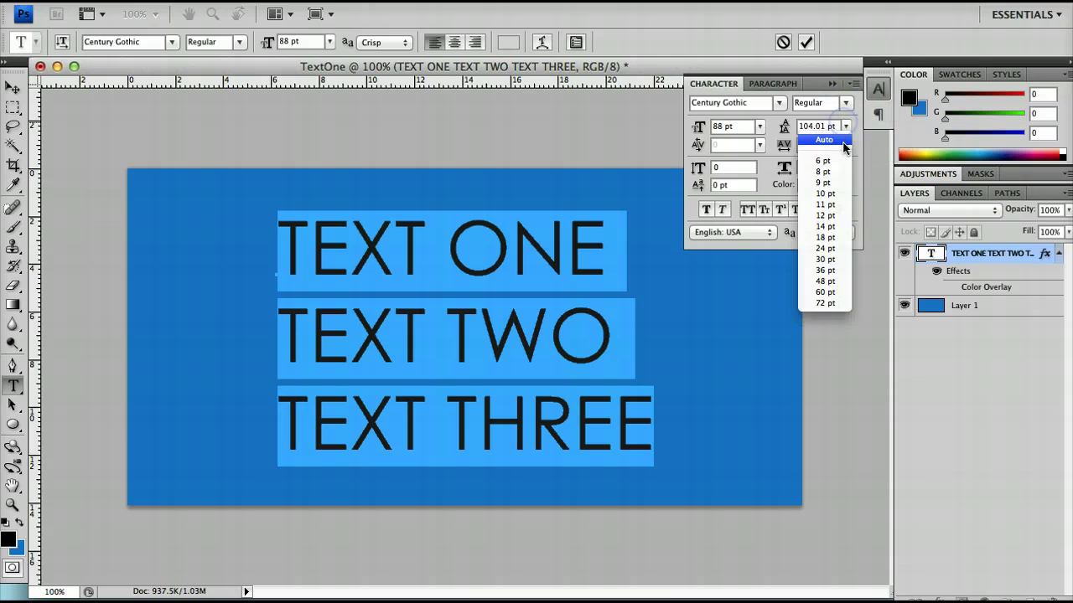
{"action": "left_click", "coordinate": [828, 138]}
{"action": "left_click", "coordinate": [575, 268]}
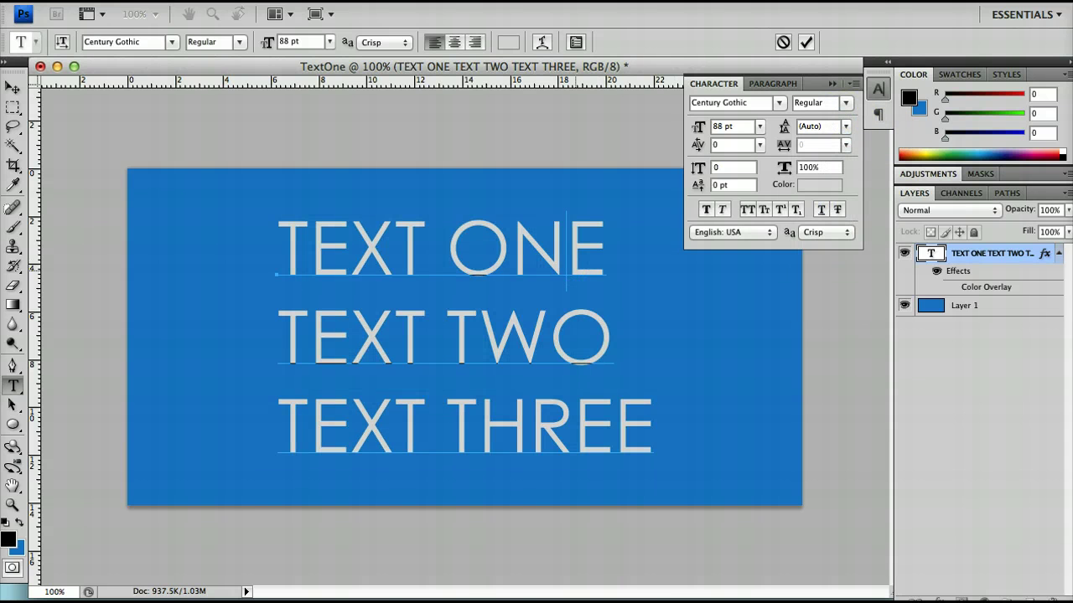
Step: Set the leading of all three lines to 69 pt, commit the text, and move the block slightly down
{"action": "key", "text": "super+a"}
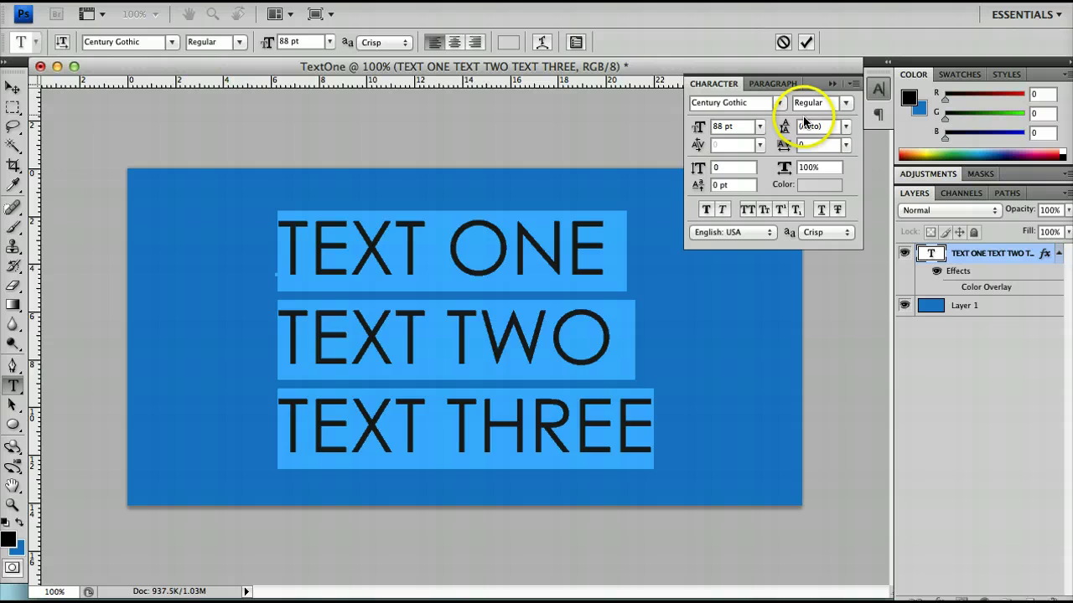
{"action": "left_click_drag", "start_coordinate": [783, 130], "coordinate": [845, 133]}
{"action": "left_click", "coordinate": [638, 320]}
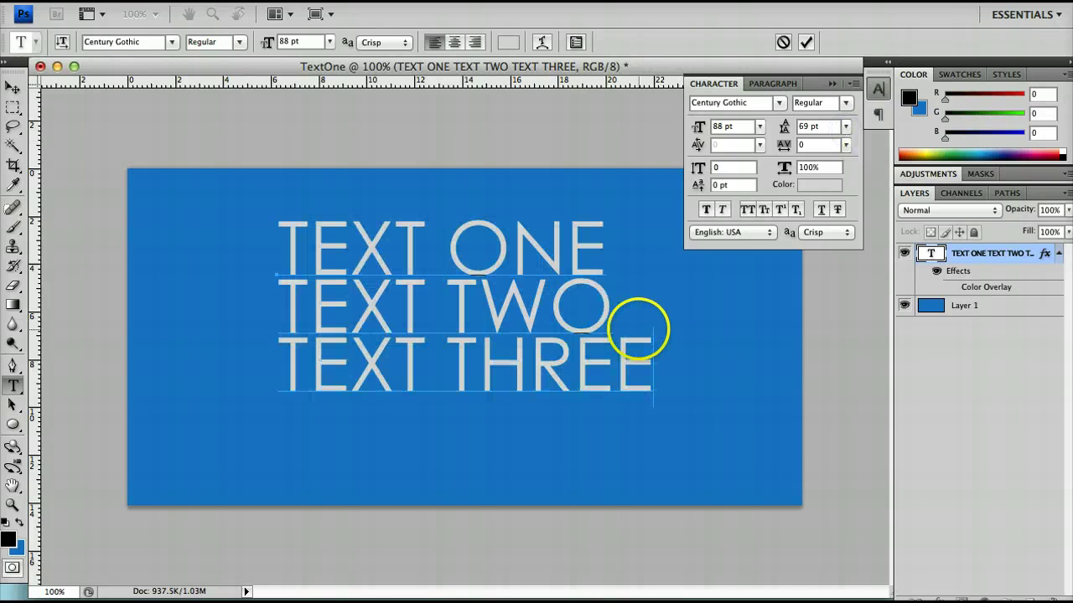
{"action": "key", "text": "super+Return"}
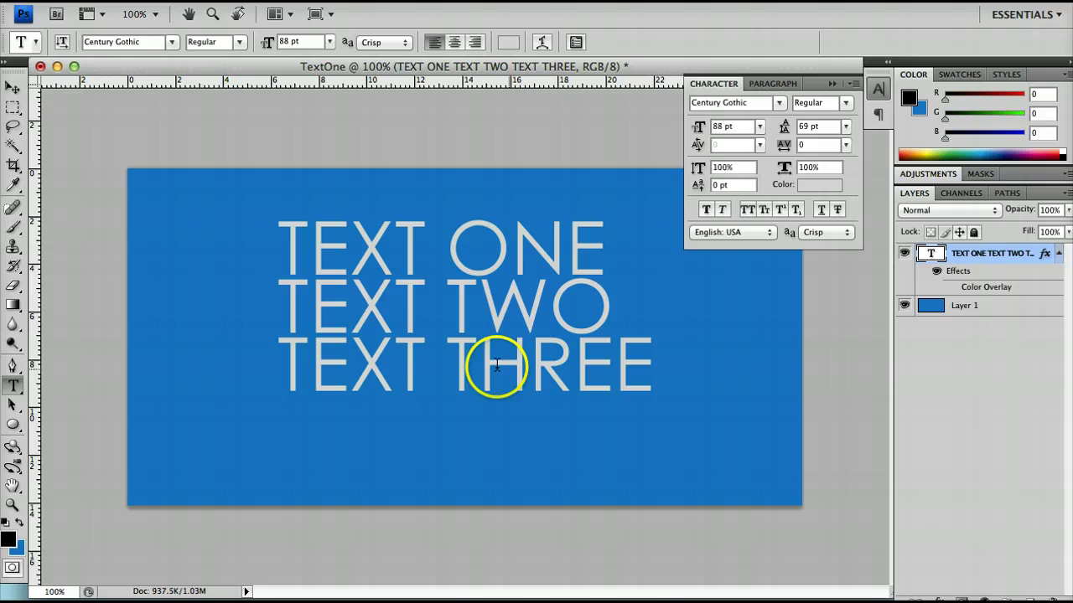
{"action": "key", "text": "v"}
{"action": "left_click_drag", "start_coordinate": [484, 362], "coordinate": [481, 379]}
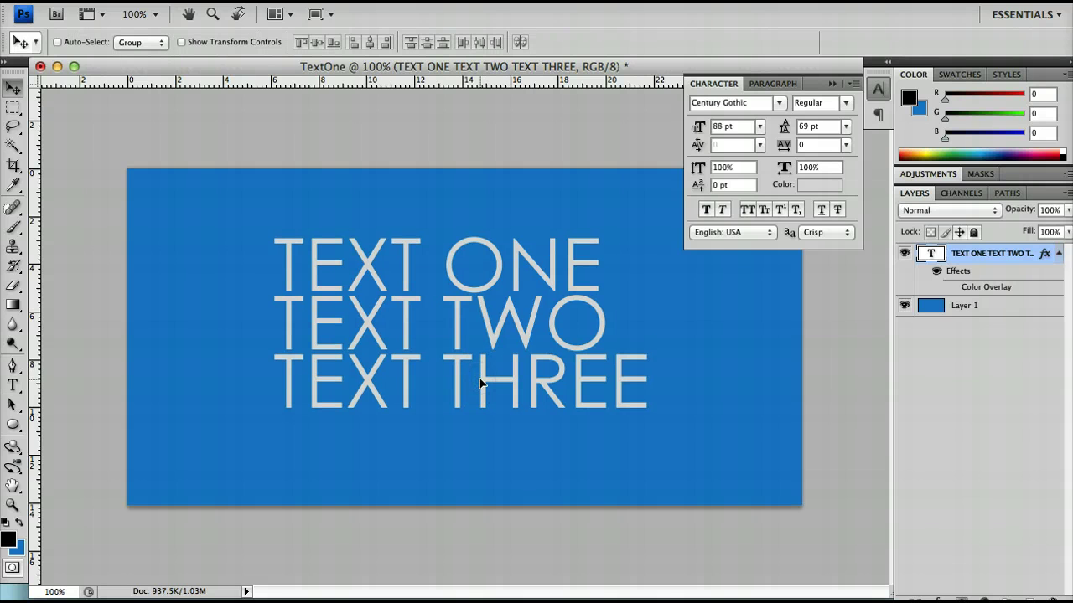
{"action": "left_click", "coordinate": [457, 362]}
Step: Set the leading of only the TEXT ONE line to 62 pt
{"action": "key", "text": "t"}
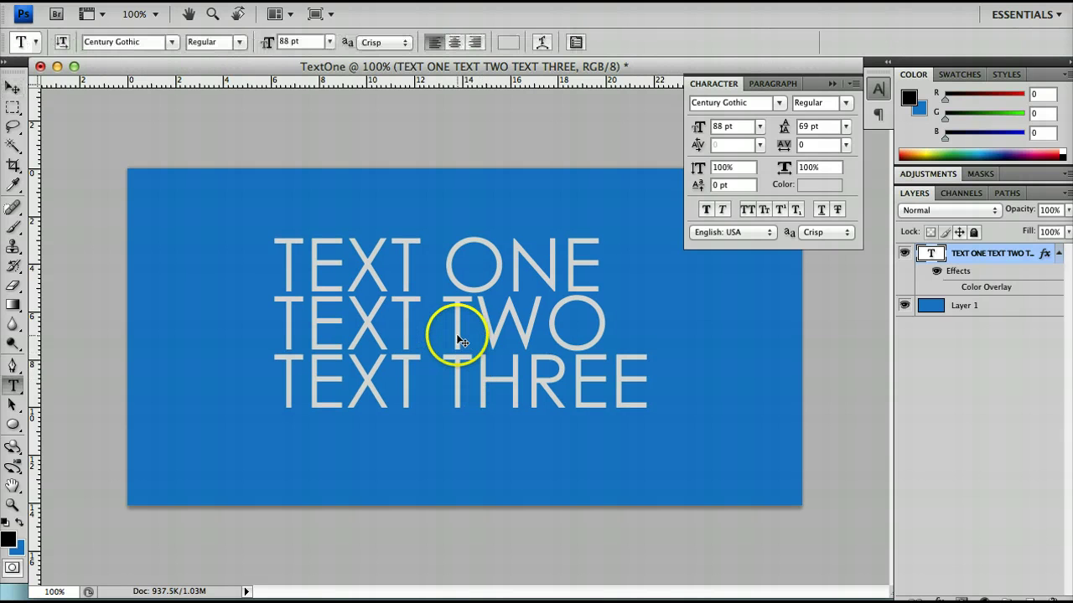
{"action": "triple_click", "coordinate": [464, 270]}
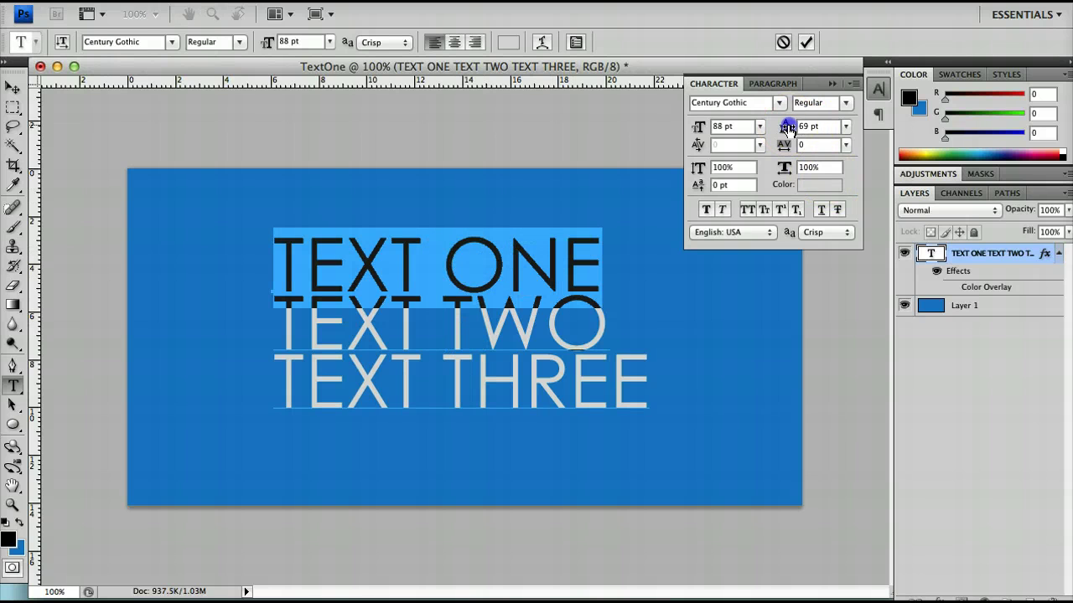
{"action": "mouse_move", "coordinate": [783, 125]}
{"action": "left_mouse_down"}
{"action": "mouse_move", "coordinate": [827, 127]}
{"action": "mouse_move", "coordinate": [782, 137]}
{"action": "left_mouse_up"}
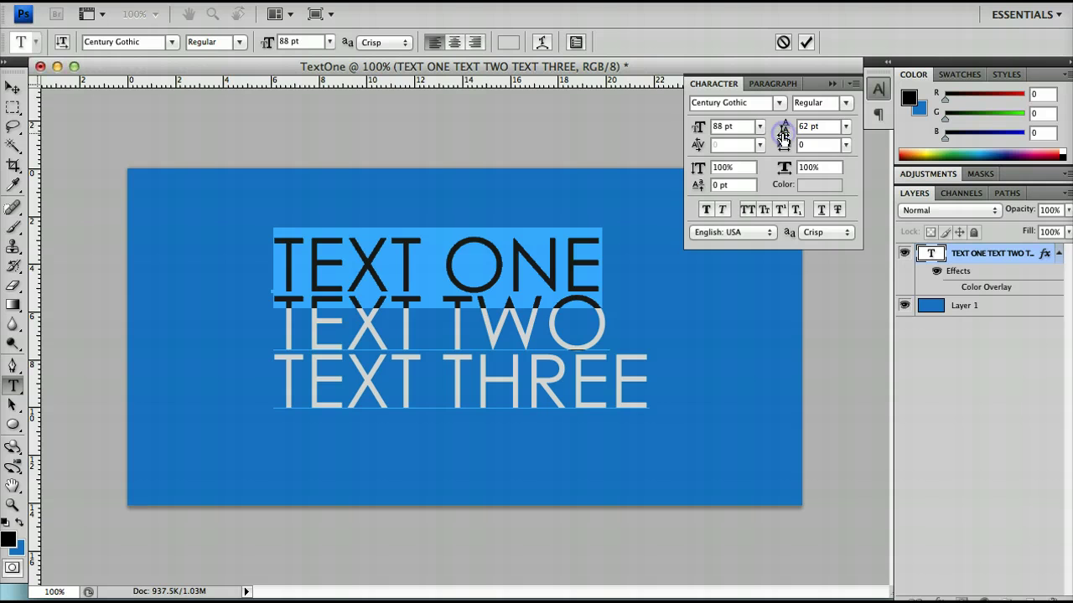
Step: Increase the leading of only the TEXT TWO line to 127 pt
{"action": "double_click", "coordinate": [436, 347]}
{"action": "triple_click", "coordinate": [441, 310]}
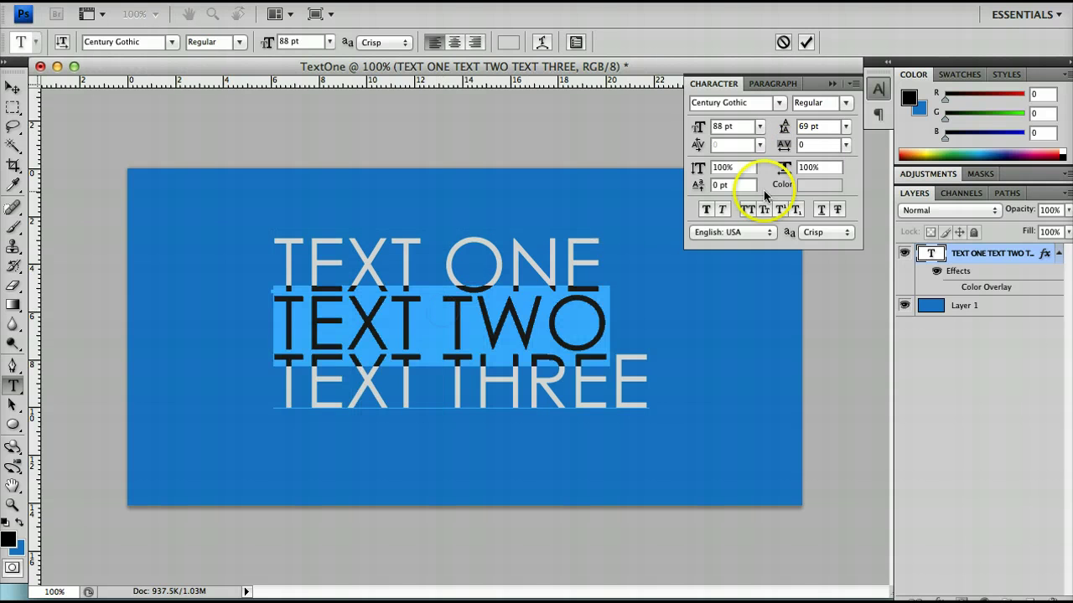
{"action": "left_click_drag", "start_coordinate": [783, 129], "coordinate": [832, 121]}
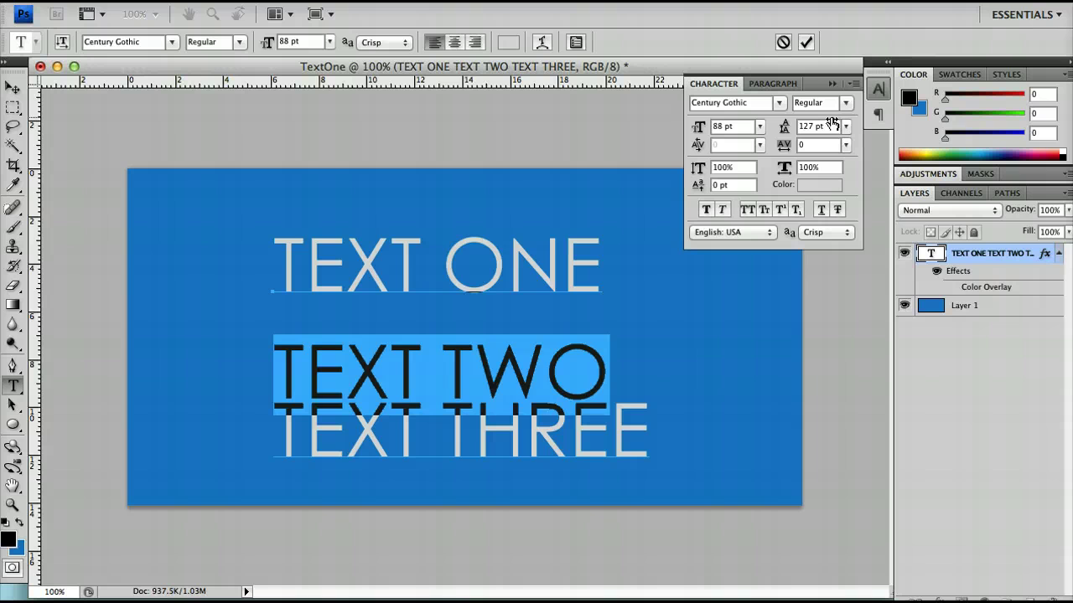
Step: Compare the leading of the TEXT TWO and TEXT THREE lines, and commit the text edit
{"action": "double_click", "coordinate": [503, 360]}
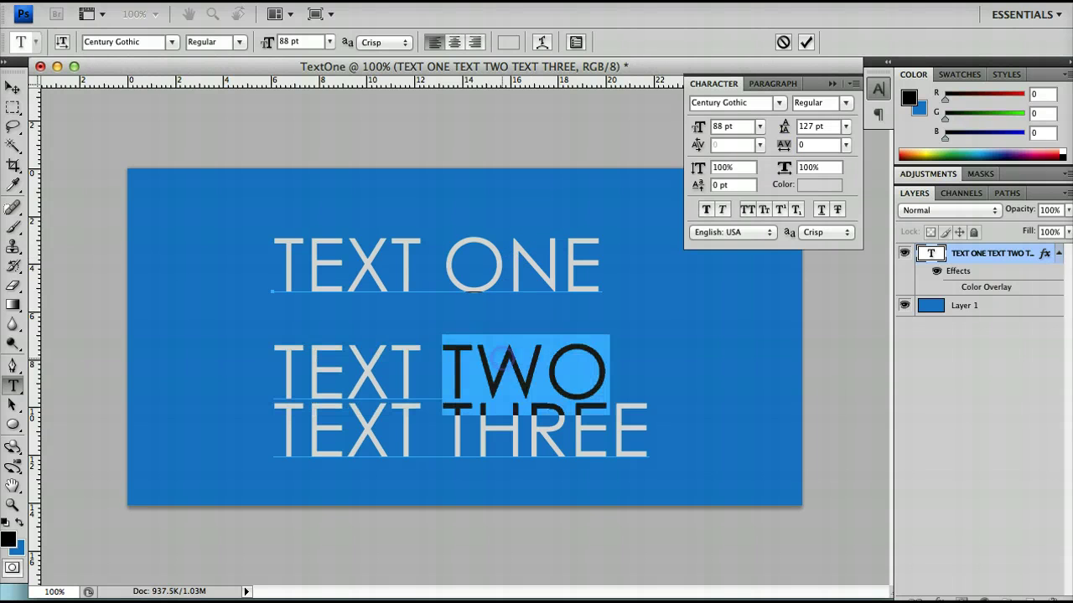
{"action": "triple_click", "coordinate": [502, 356]}
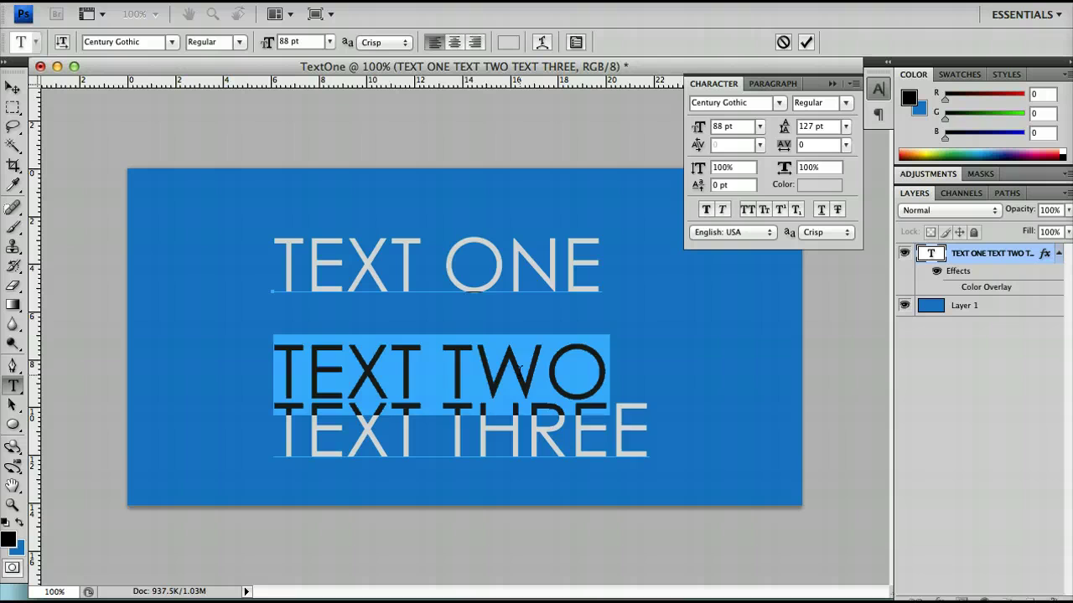
{"action": "triple_click", "coordinate": [514, 450]}
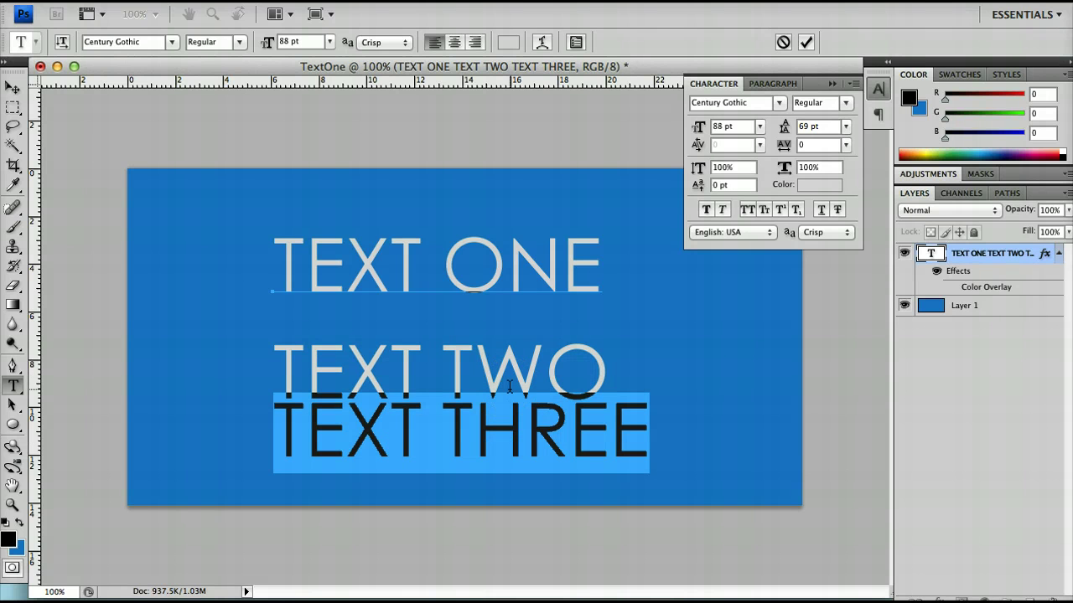
{"action": "left_click", "coordinate": [511, 392]}
{"action": "left_click", "coordinate": [524, 391]}
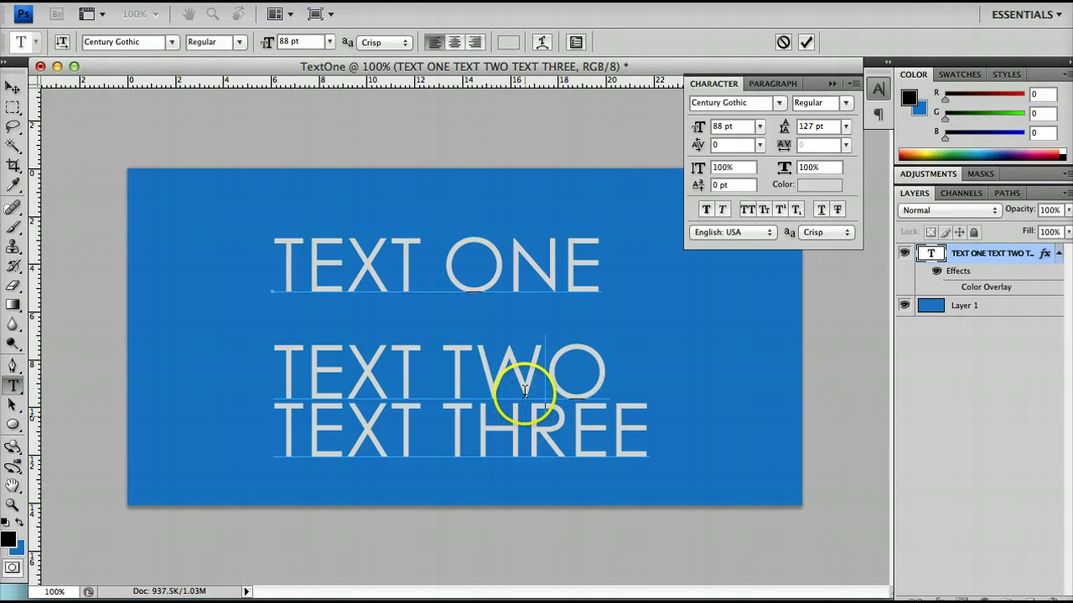
{"action": "key", "text": "super+Return"}
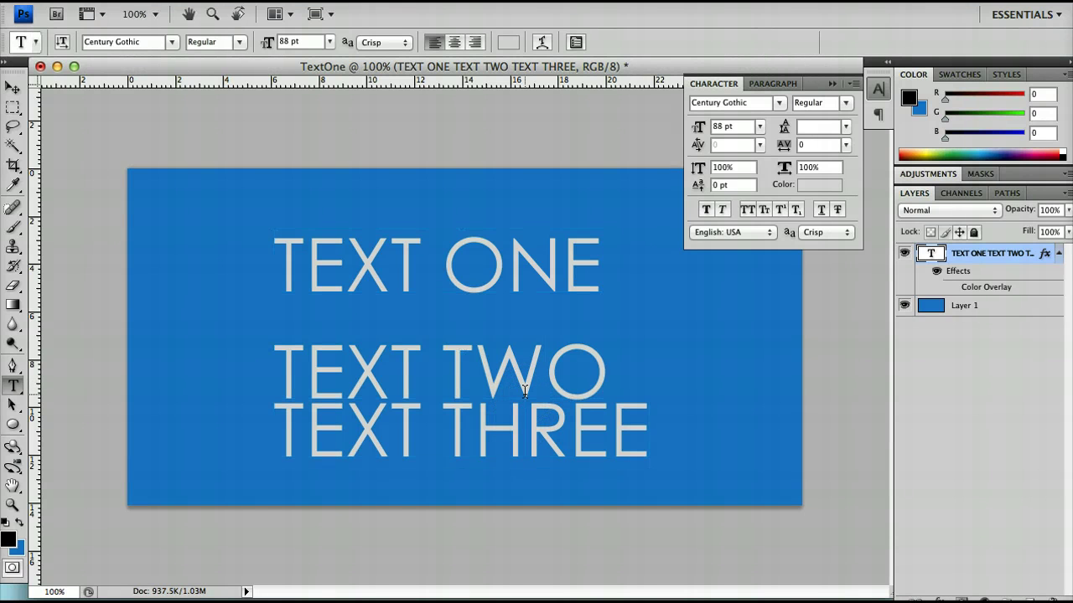
{"action": "left_click", "coordinate": [590, 388]}
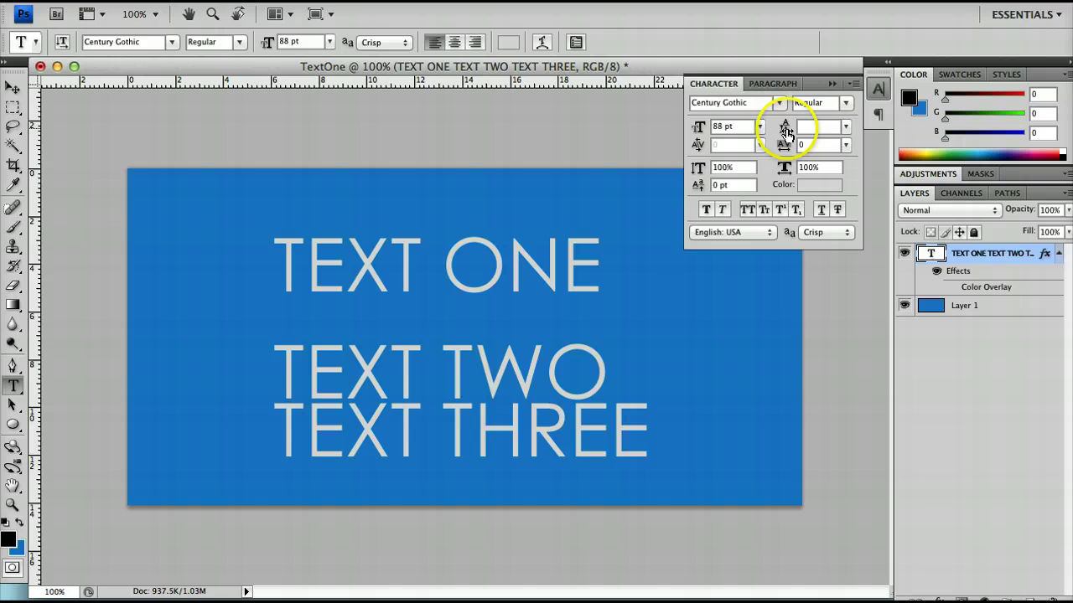
Step: Replace all three lines of text with the single word TITLE and commit the text
{"action": "left_click", "coordinate": [543, 396]}
{"action": "key", "text": "super+a"}
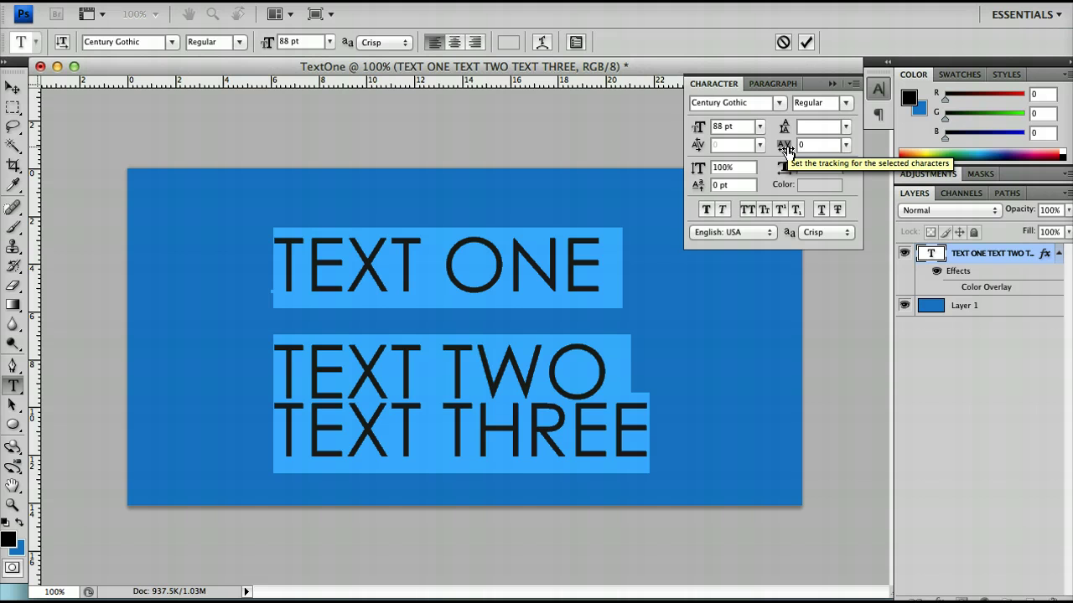
{"action": "left_click", "coordinate": [606, 376]}
{"action": "left_click_drag", "start_coordinate": [650, 431], "coordinate": [271, 250]}
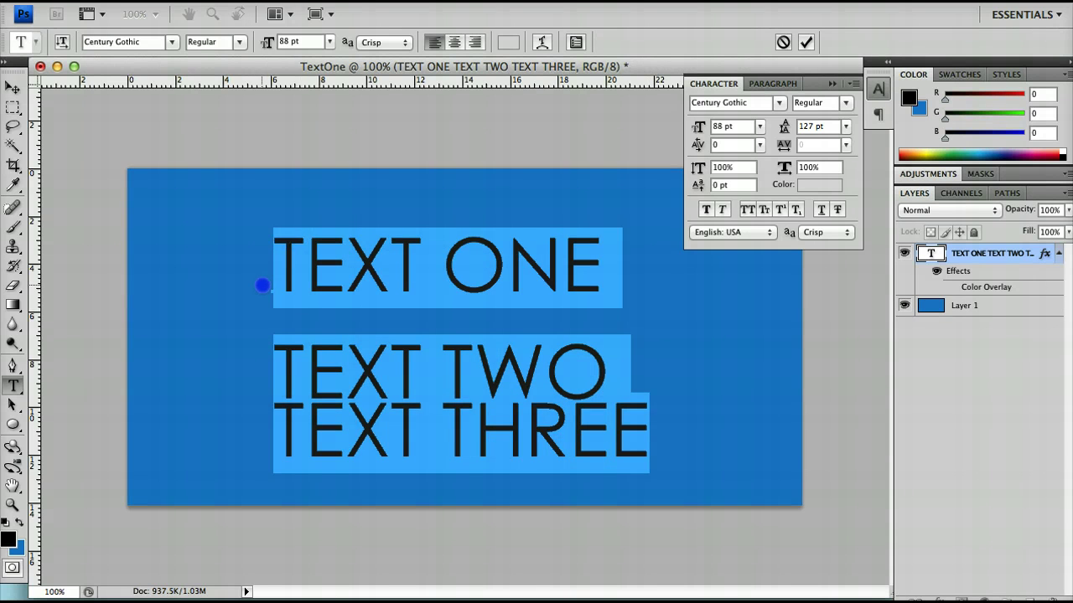
{"action": "type", "text": "TEX"}
{"action": "key", "text": "BackSpace"}
{"action": "key", "text": "BackSpace"}
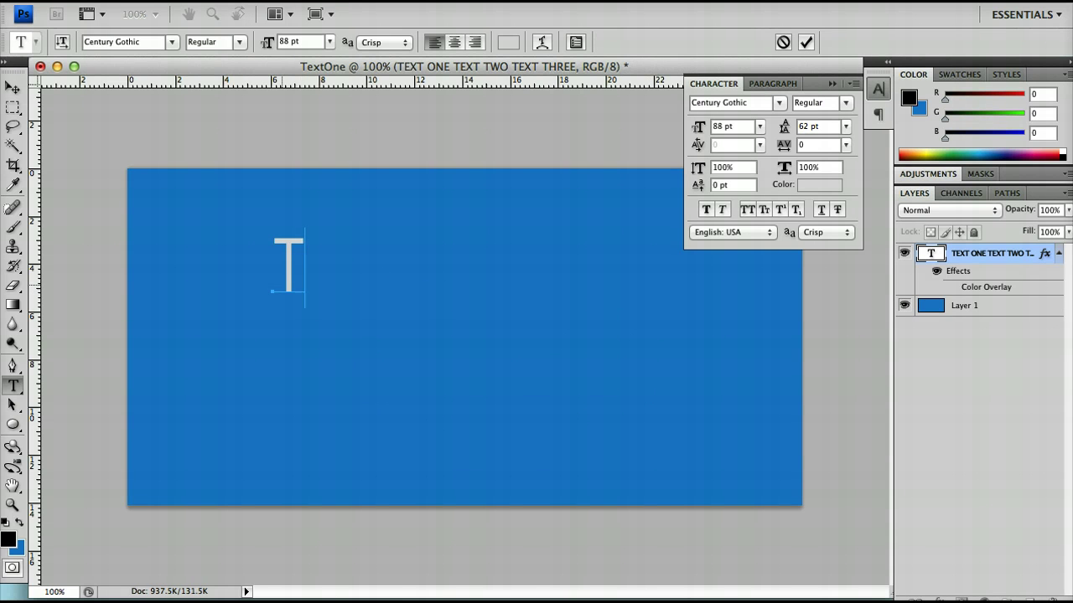
{"action": "type", "text": "ITLE"}
{"action": "left_click", "coordinate": [352, 314]}
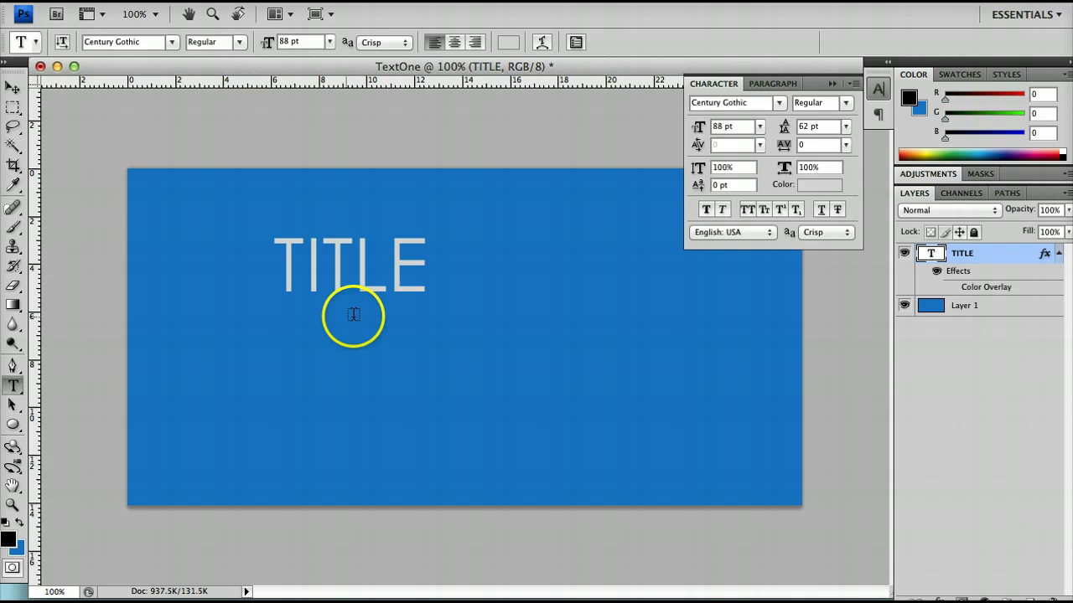
Step: Enlarge the TITLE text to 137 pt and move it to about the middle of the blue canvas
{"action": "key", "text": "v"}
{"action": "left_click_drag", "start_coordinate": [366, 282], "coordinate": [477, 351]}
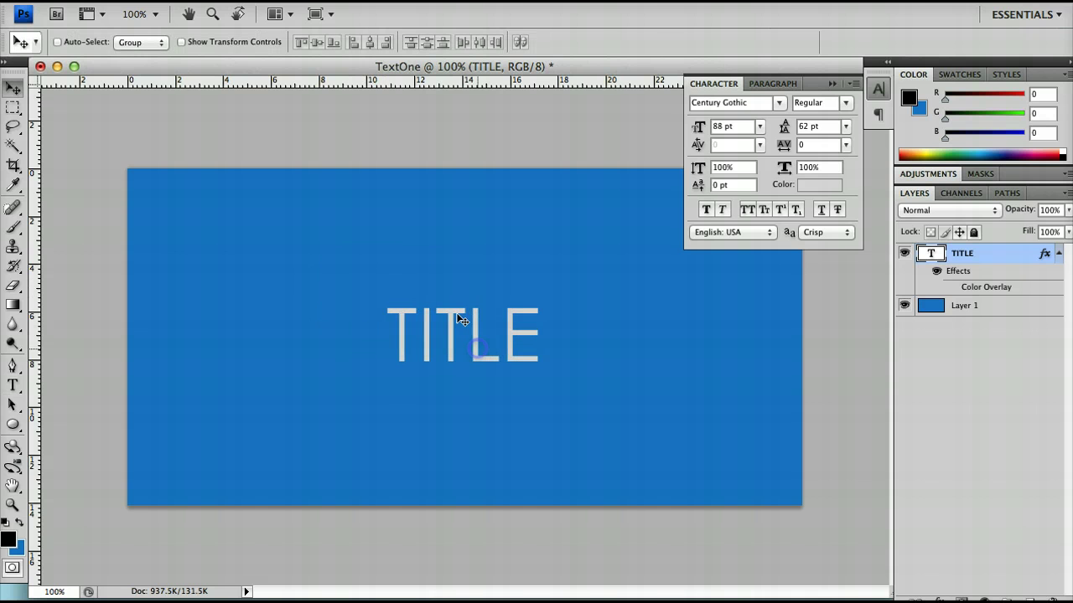
{"action": "key", "text": "t"}
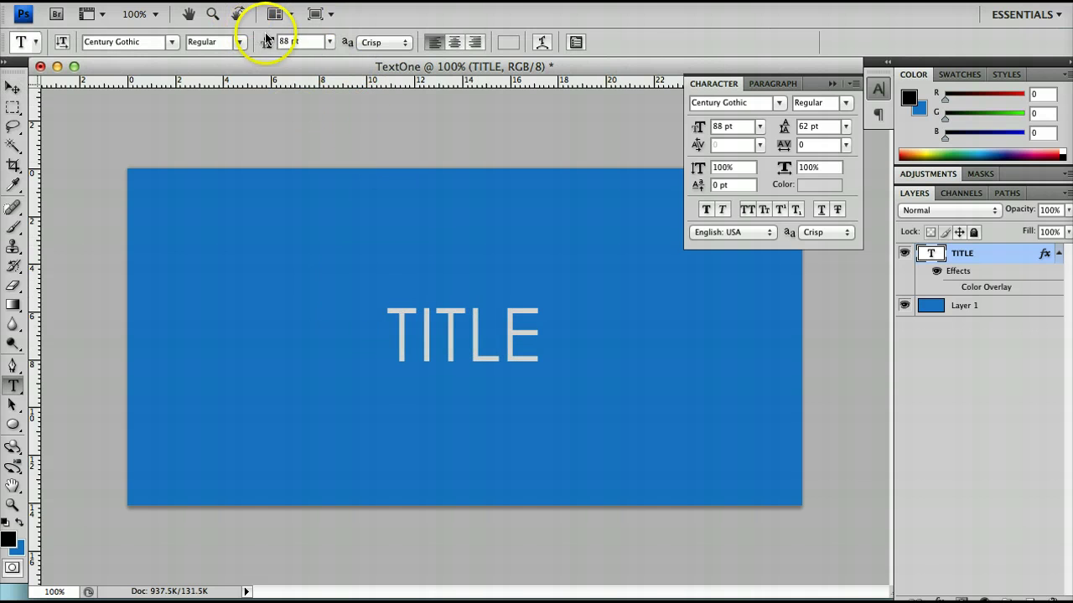
{"action": "left_click_drag", "start_coordinate": [268, 42], "coordinate": [311, 41]}
{"action": "key", "text": "v"}
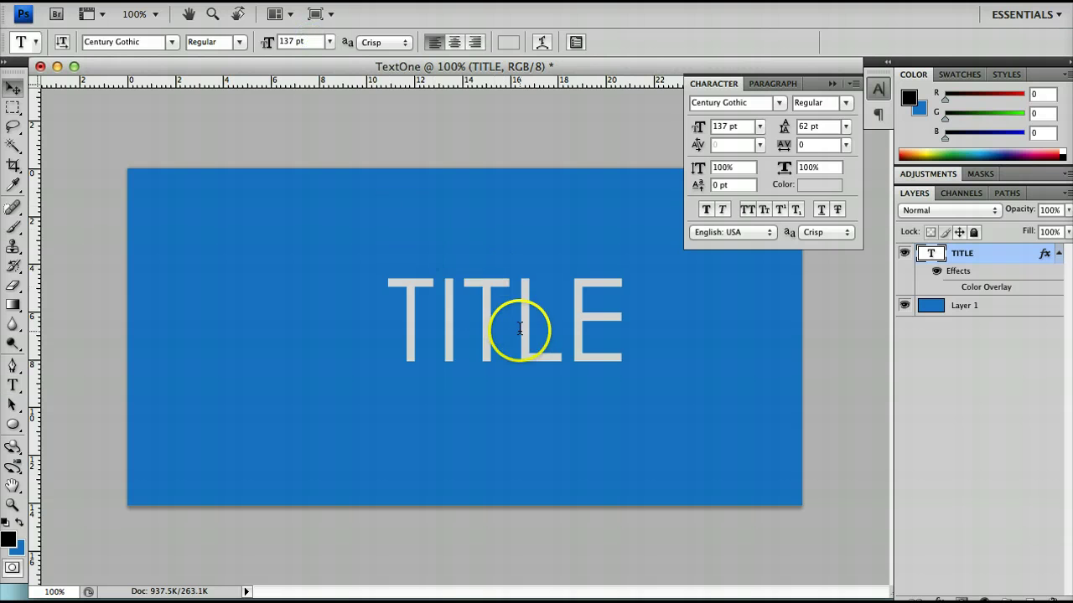
{"action": "left_click_drag", "start_coordinate": [510, 352], "coordinate": [469, 366]}
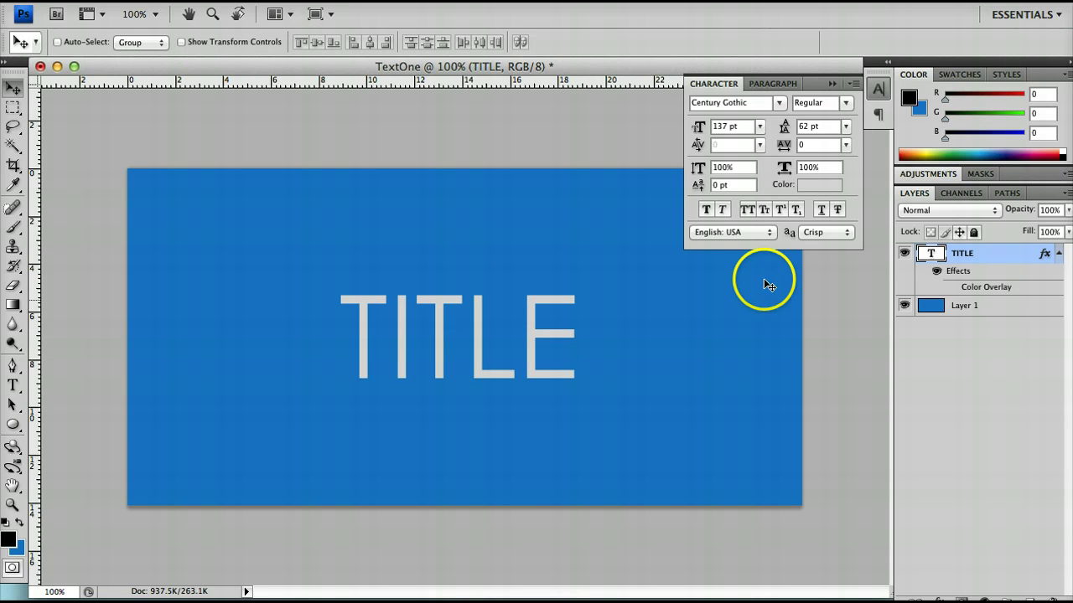
Step: Try out tighter tracking such as -100 on the whole word TITLE, return it to 0, and commit the text
{"action": "mouse_move", "coordinate": [786, 146]}
{"action": "left_mouse_down"}
{"action": "mouse_move", "coordinate": [766, 148]}
{"action": "mouse_move", "coordinate": [786, 144]}
{"action": "left_mouse_up"}
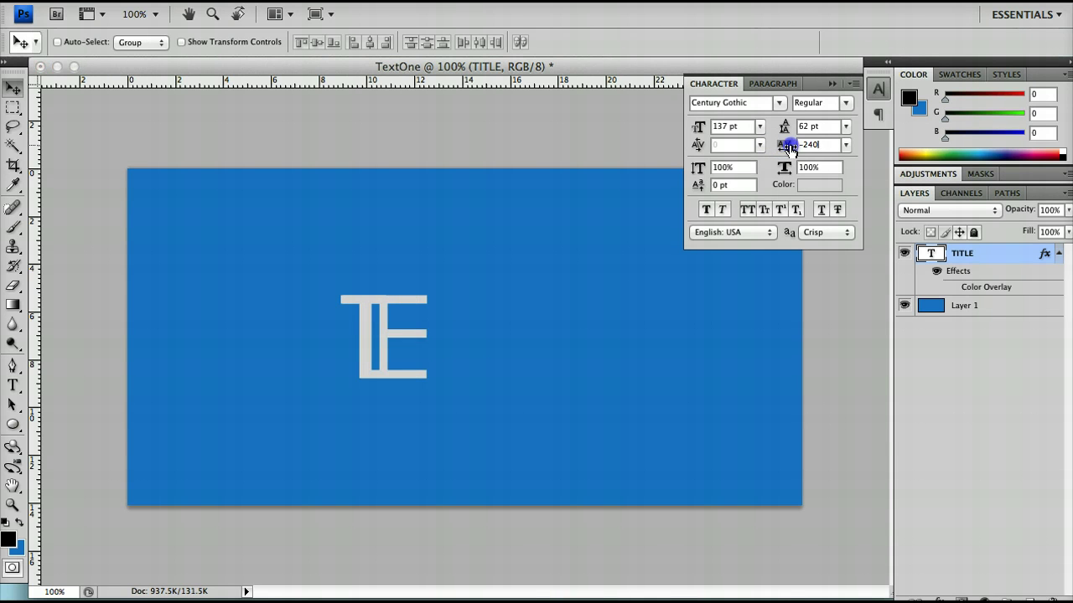
{"action": "key", "text": "t"}
{"action": "left_click", "coordinate": [461, 323]}
{"action": "double_click", "coordinate": [460, 323]}
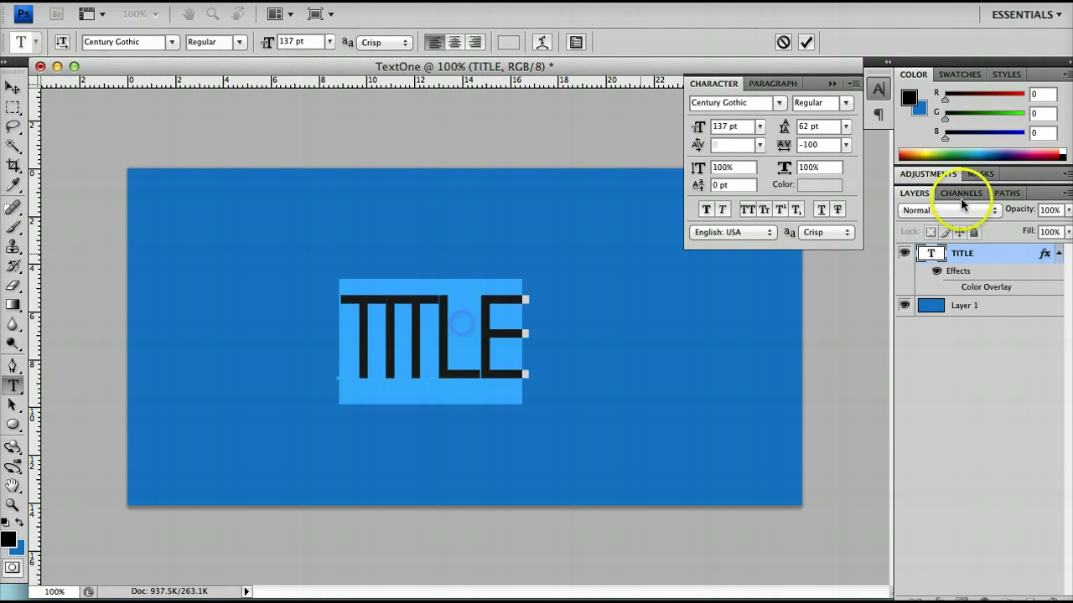
{"action": "mouse_move", "coordinate": [785, 146]}
{"action": "left_mouse_down"}
{"action": "mouse_move", "coordinate": [828, 144]}
{"action": "mouse_move", "coordinate": [786, 146]}
{"action": "left_mouse_up"}
{"action": "left_click", "coordinate": [806, 146]}
{"action": "type", "text": "-"}
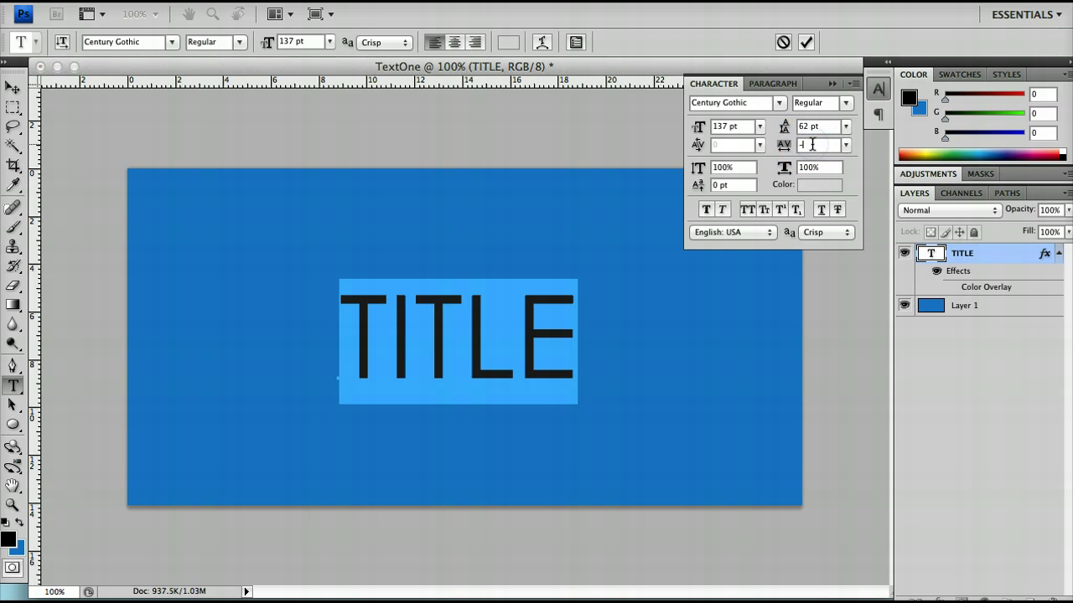
{"action": "type", "text": "0"}
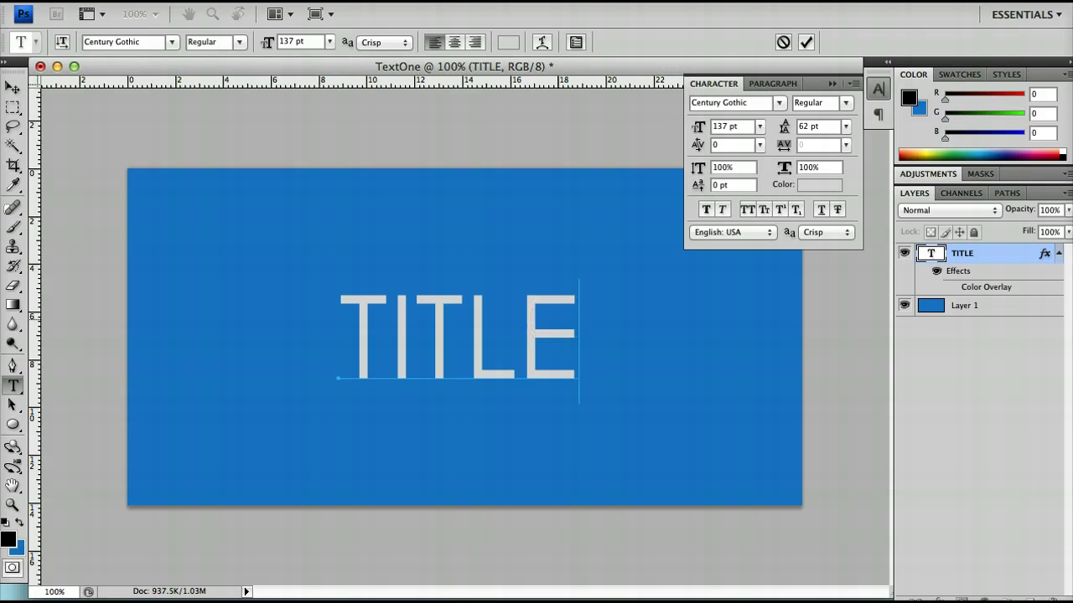
{"action": "key", "text": "super+Return"}
Step: Set the tracking of only the letter L in TITLE to -40
{"action": "left_click", "coordinate": [453, 302]}
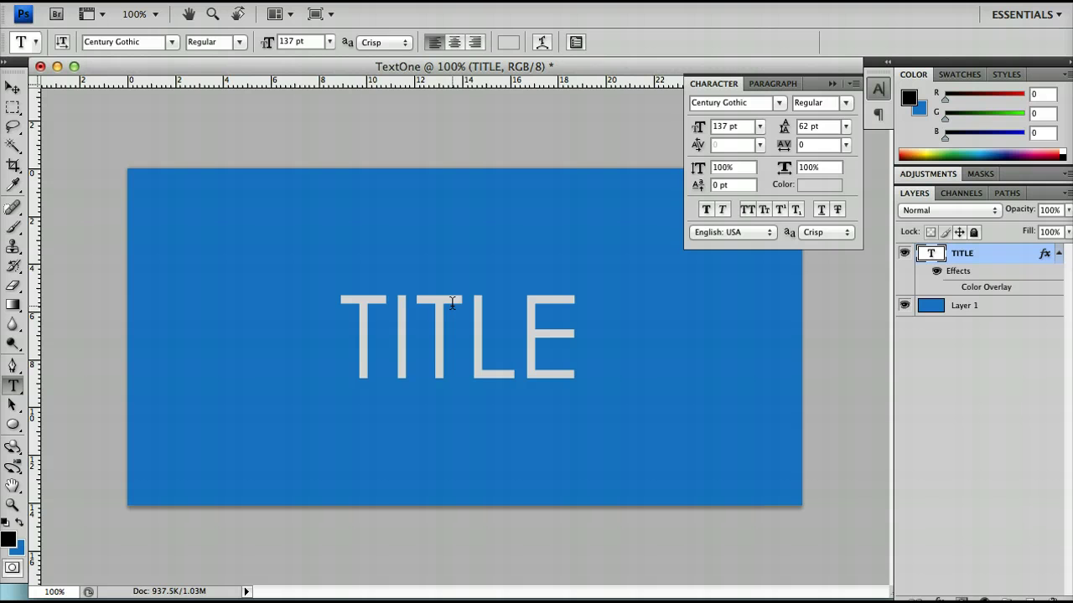
{"action": "left_click_drag", "start_coordinate": [478, 318], "coordinate": [500, 323]}
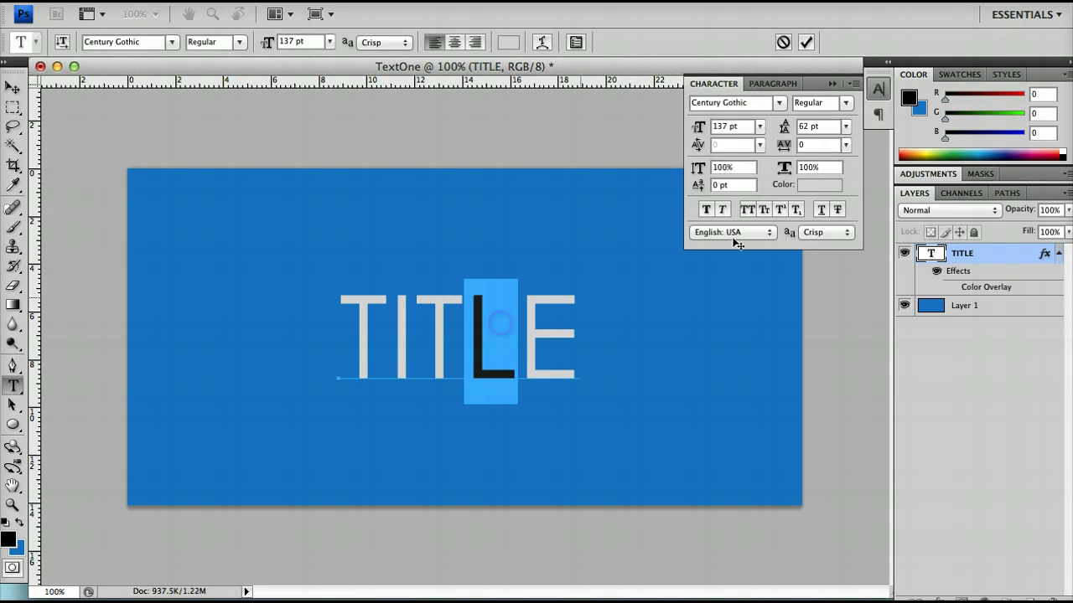
{"action": "left_click_drag", "start_coordinate": [788, 145], "coordinate": [786, 151]}
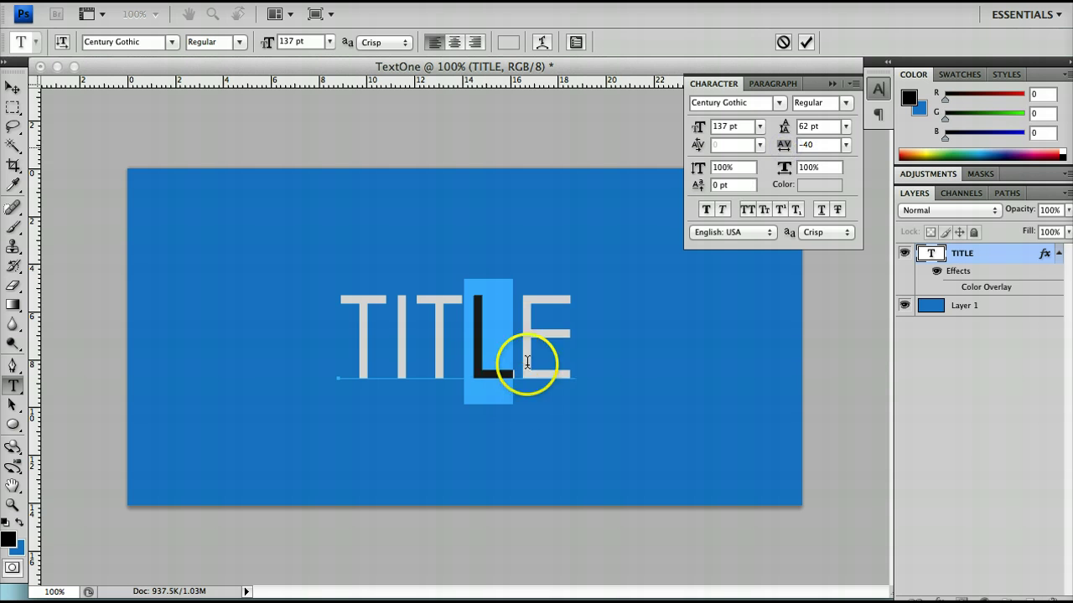
Step: Widen the tracking of only the final E to 1240 and place the text cursor at the end of the word
{"action": "left_click_drag", "start_coordinate": [527, 362], "coordinate": [566, 362]}
{"action": "left_click_drag", "start_coordinate": [788, 144], "coordinate": [838, 161]}
{"action": "left_click", "coordinate": [728, 373]}
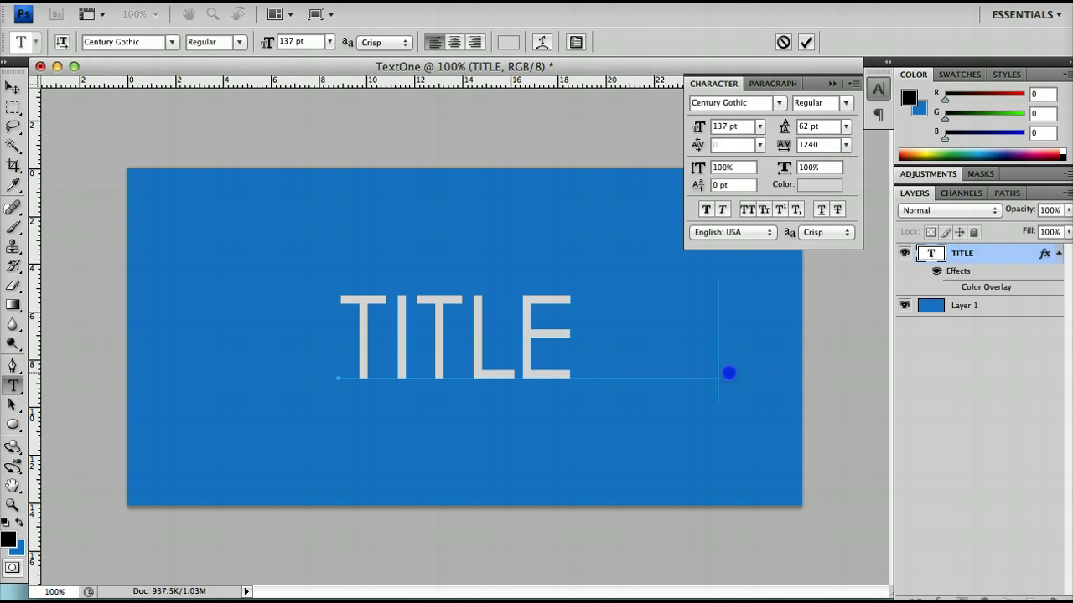
Step: Add a test letter d after the E, remove it, and retype the final capital E
{"action": "type", "text": "d"}
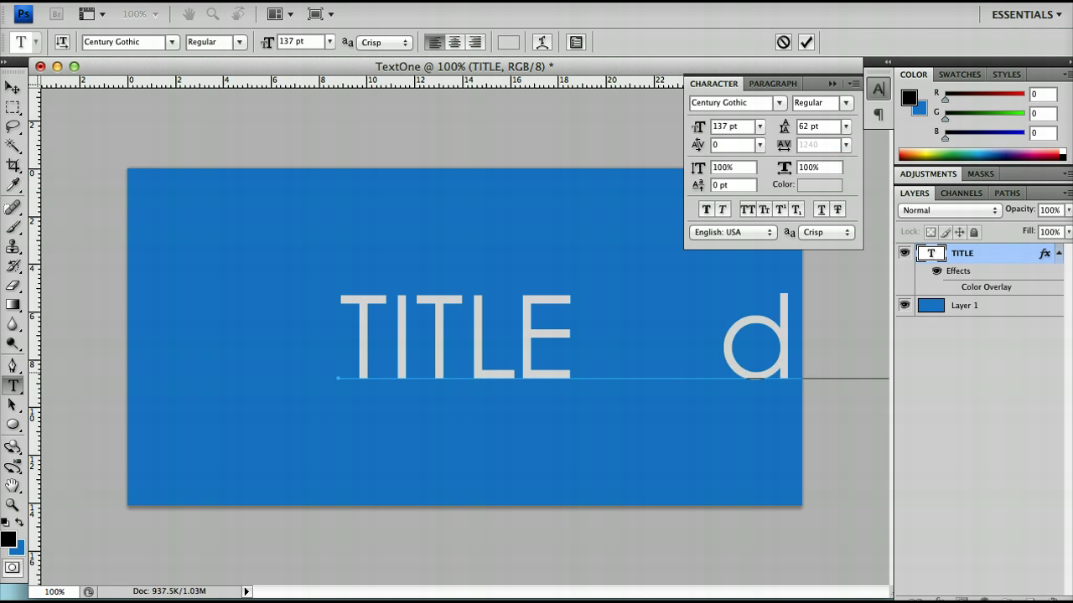
{"action": "key", "text": "BackSpace"}
{"action": "key", "text": "BackSpace"}
{"action": "type", "text": "e"}
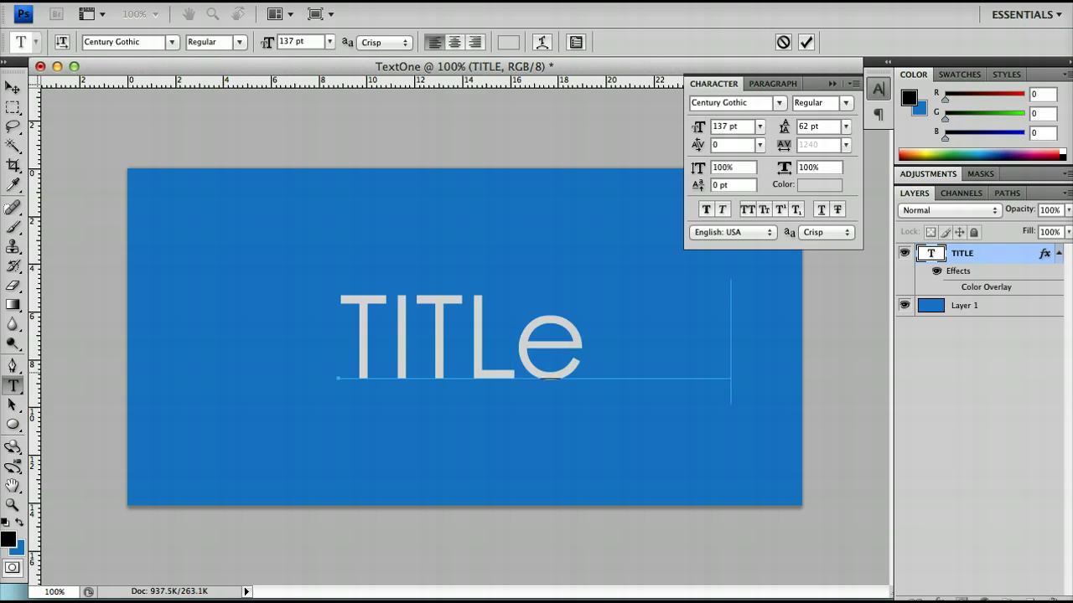
{"action": "key", "text": "BackSpace"}
{"action": "type", "text": "E"}
Step: Set the tracking of only the final E to -40 and deselect the letter
{"action": "left_click_drag", "start_coordinate": [727, 373], "coordinate": [568, 368]}
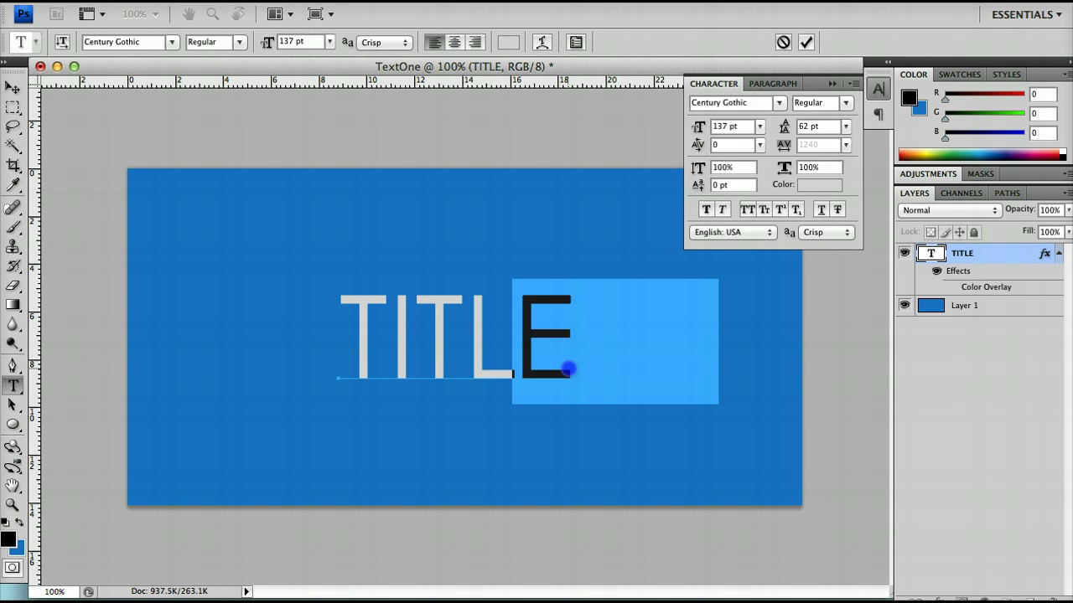
{"action": "left_click", "coordinate": [801, 145]}
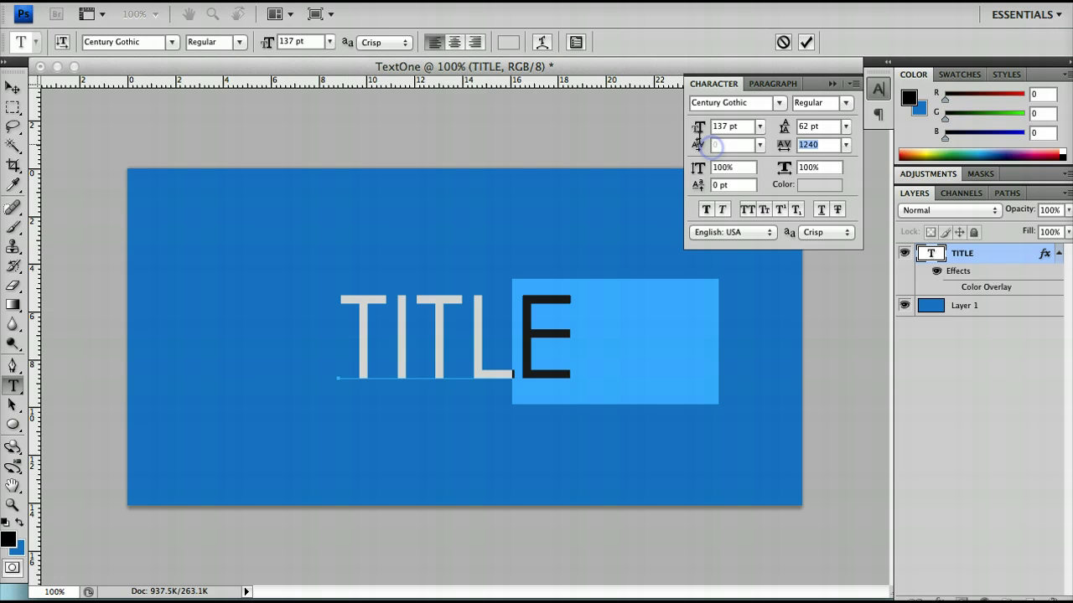
{"action": "type", "text": "-40"}
{"action": "key", "text": "Return"}
{"action": "left_click", "coordinate": [599, 304]}
Step: Set the tracking of the middle letters IT to 620, commit the text, and keep the TITLE layer selected
{"action": "left_click", "coordinate": [406, 351]}
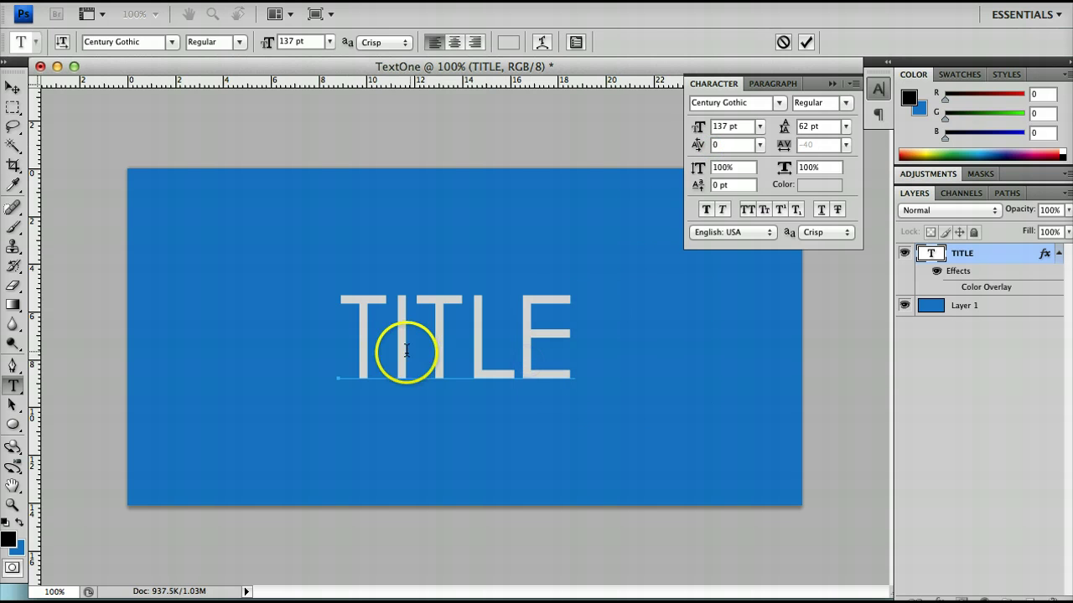
{"action": "left_click_drag", "start_coordinate": [406, 351], "coordinate": [450, 354]}
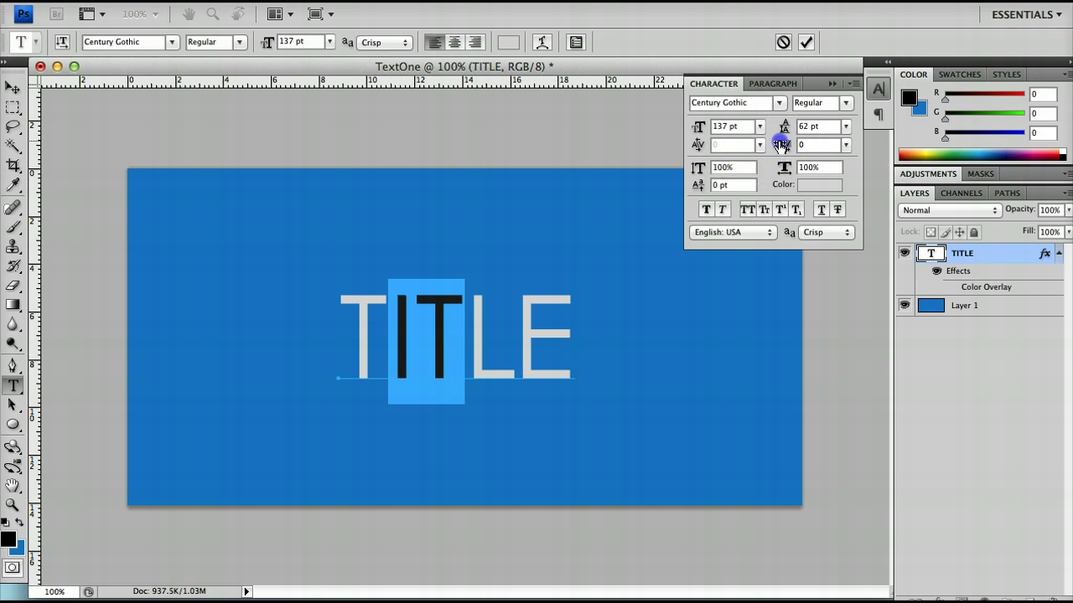
{"action": "left_click_drag", "start_coordinate": [780, 145], "coordinate": [805, 145]}
{"action": "left_click", "coordinate": [606, 313]}
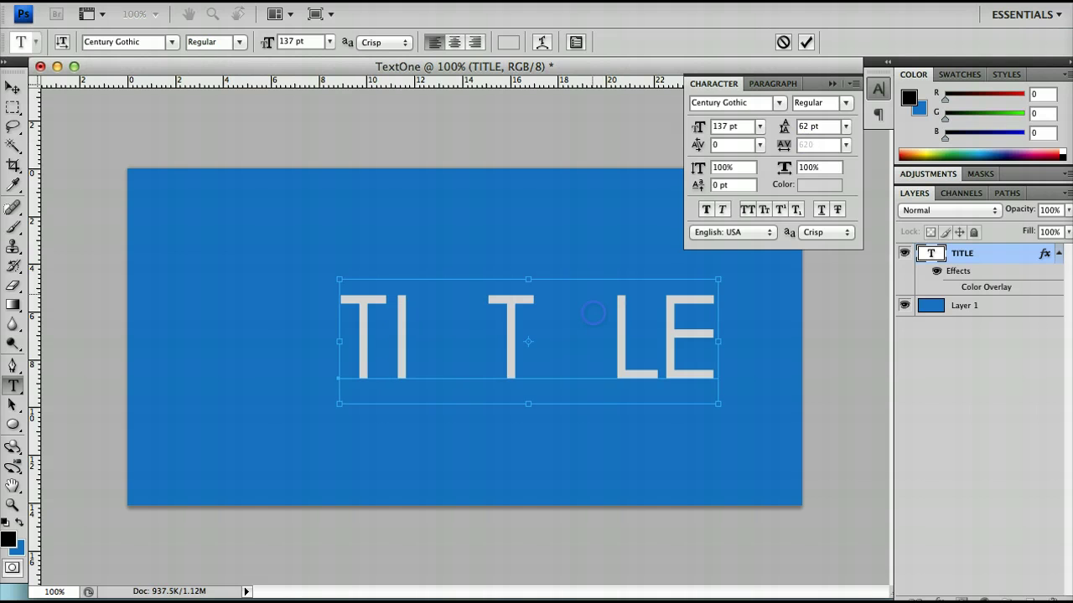
{"action": "key", "text": "ctrl+Return"}
{"action": "left_click", "coordinate": [592, 295]}
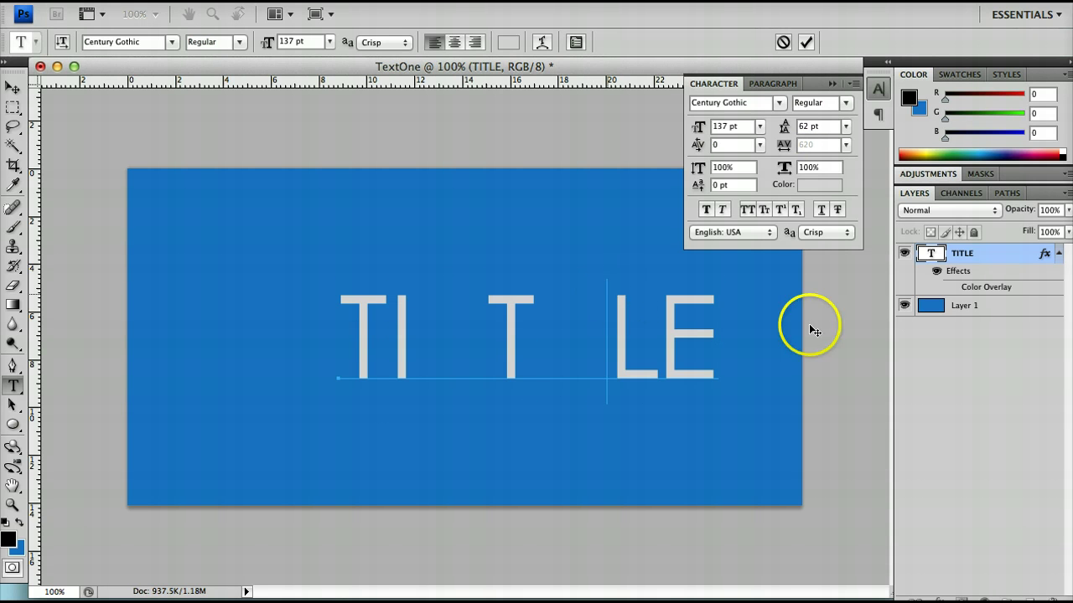
{"action": "left_click", "coordinate": [938, 347]}
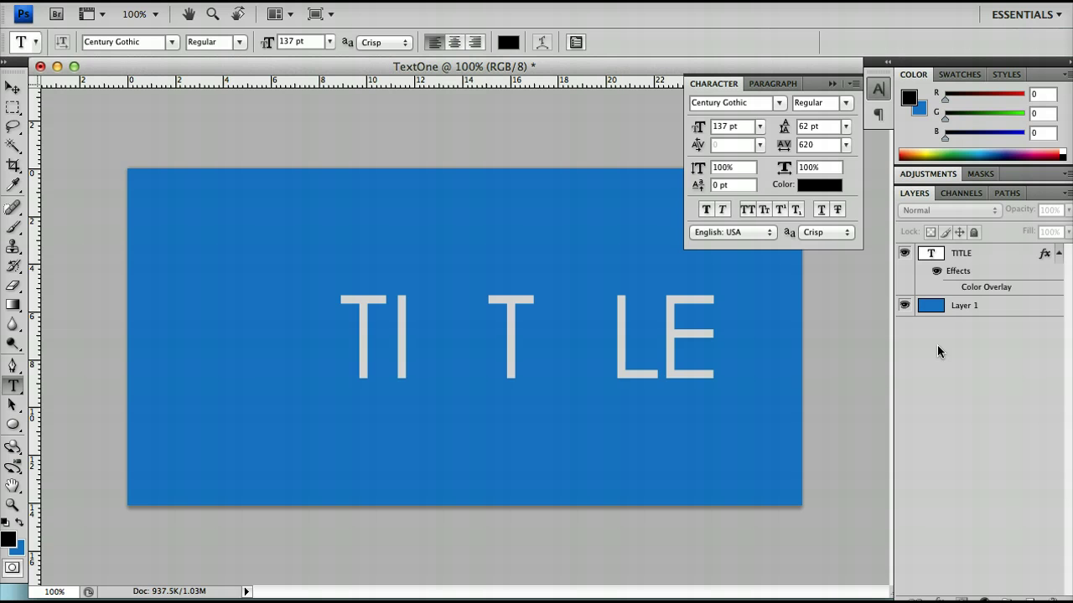
{"action": "key", "text": "alt+bracketright"}
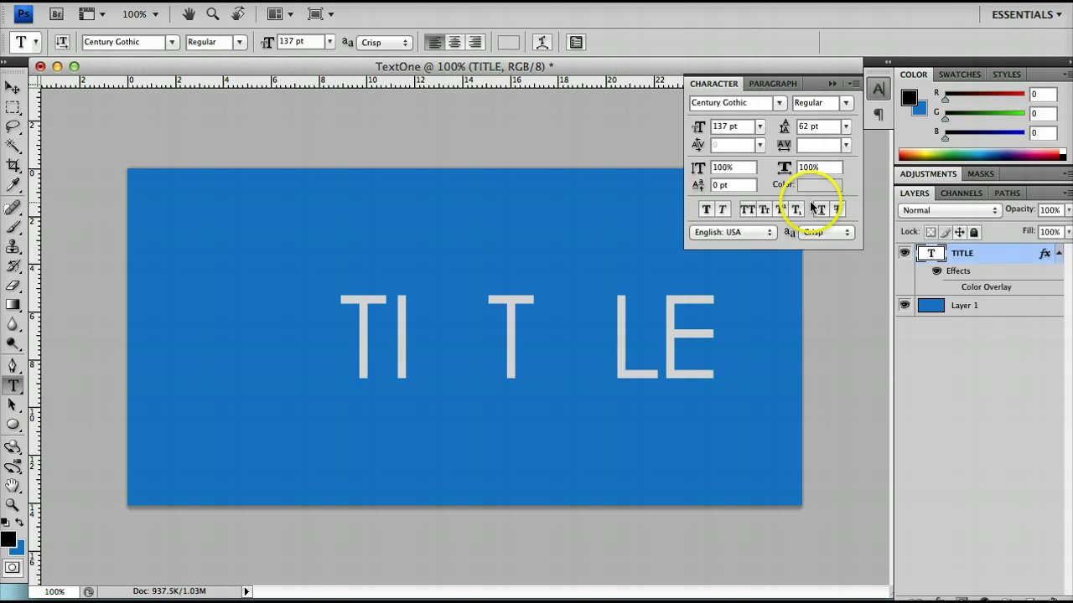
Step: Reset the tracking of the whole word TITLE to 0 and commit the text
{"action": "key", "text": "super+z"}
{"action": "key", "text": "super+z"}
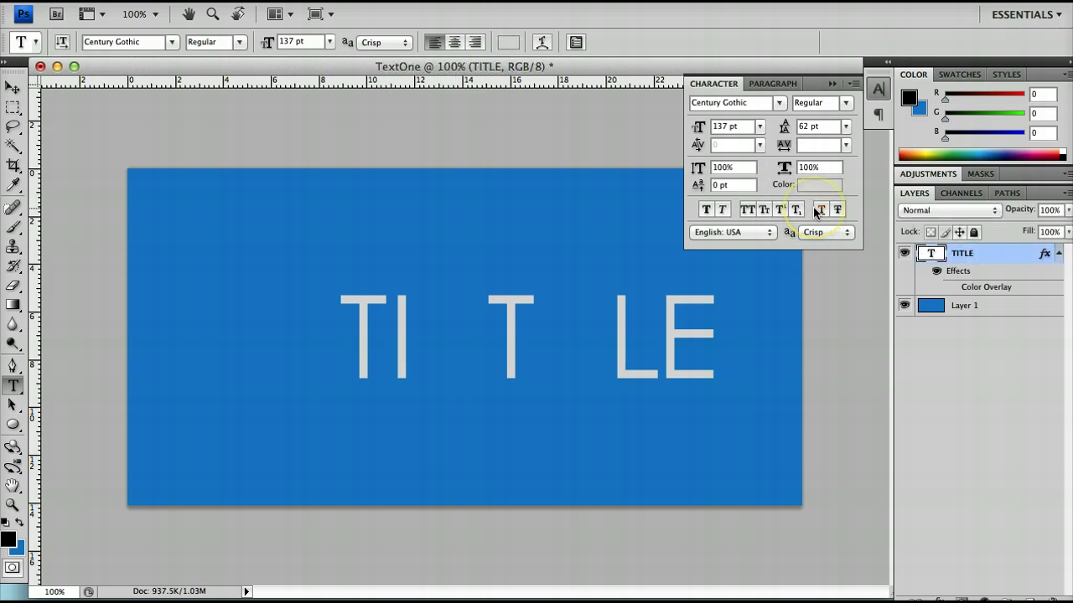
{"action": "left_click", "coordinate": [591, 338]}
{"action": "double_click", "coordinate": [591, 337]}
{"action": "left_click", "coordinate": [834, 147]}
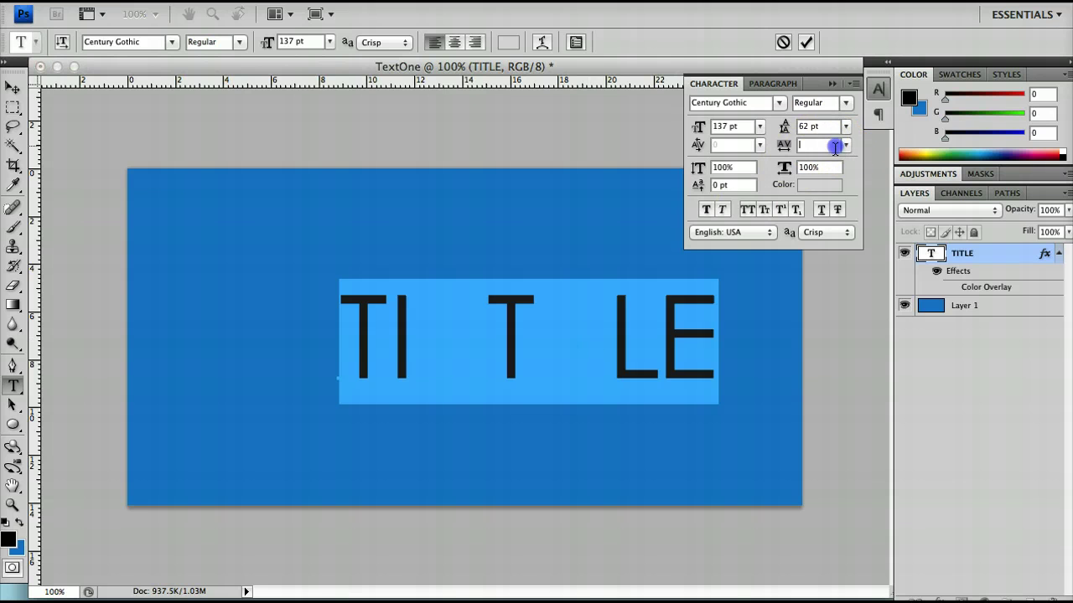
{"action": "type", "text": "0"}
{"action": "left_click", "coordinate": [466, 342]}
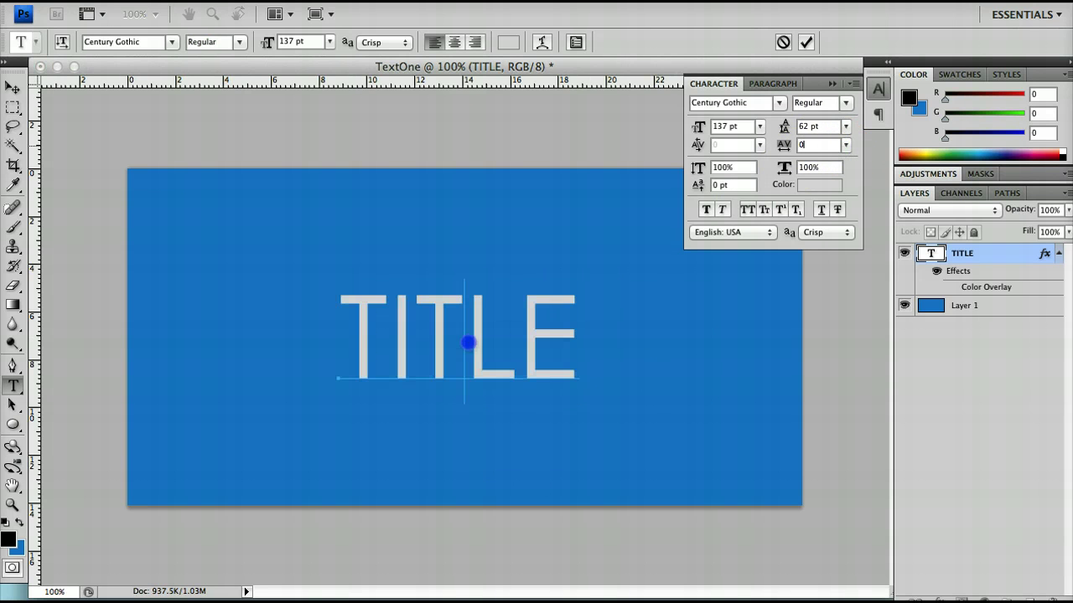
{"action": "key", "text": "super+Return"}
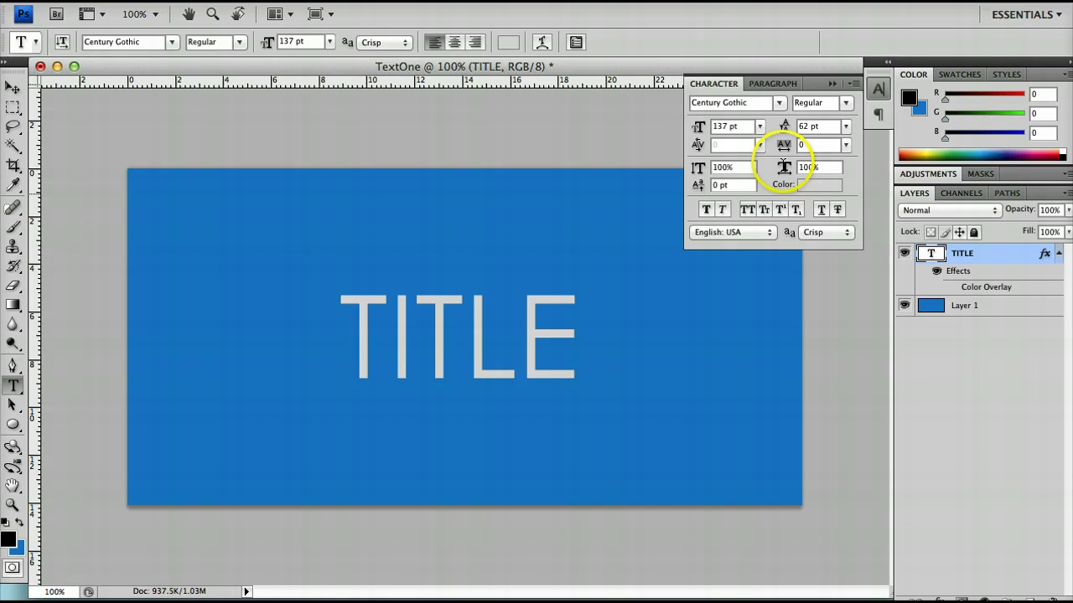
Step: Try to adjust the kerning of the second T while it is selected, and extend the selection to the letters IT
{"action": "left_click_drag", "start_coordinate": [471, 322], "coordinate": [436, 328]}
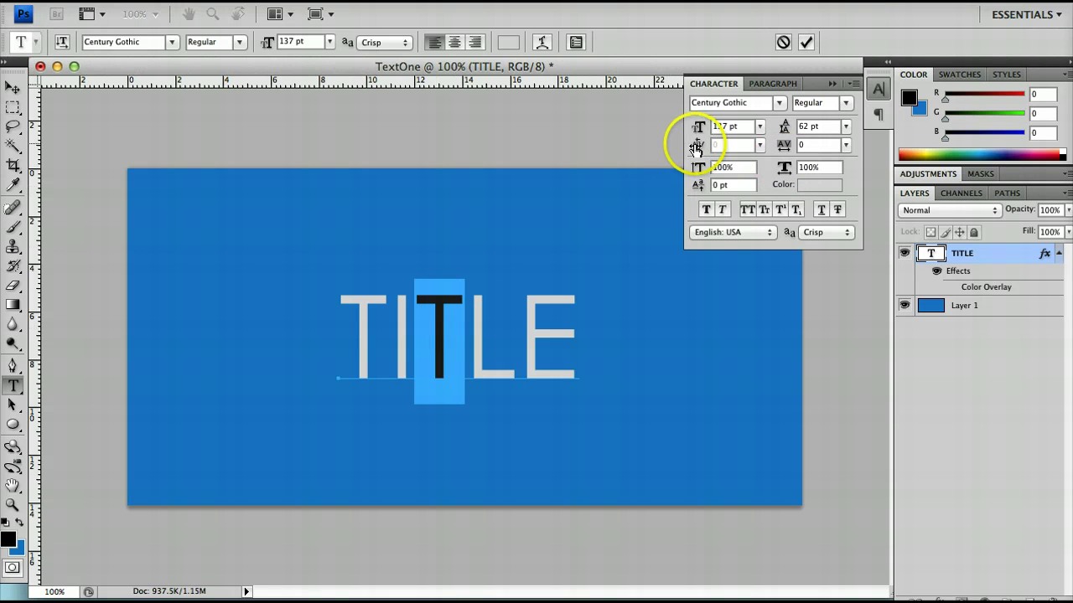
{"action": "left_click_drag", "start_coordinate": [696, 148], "coordinate": [700, 148]}
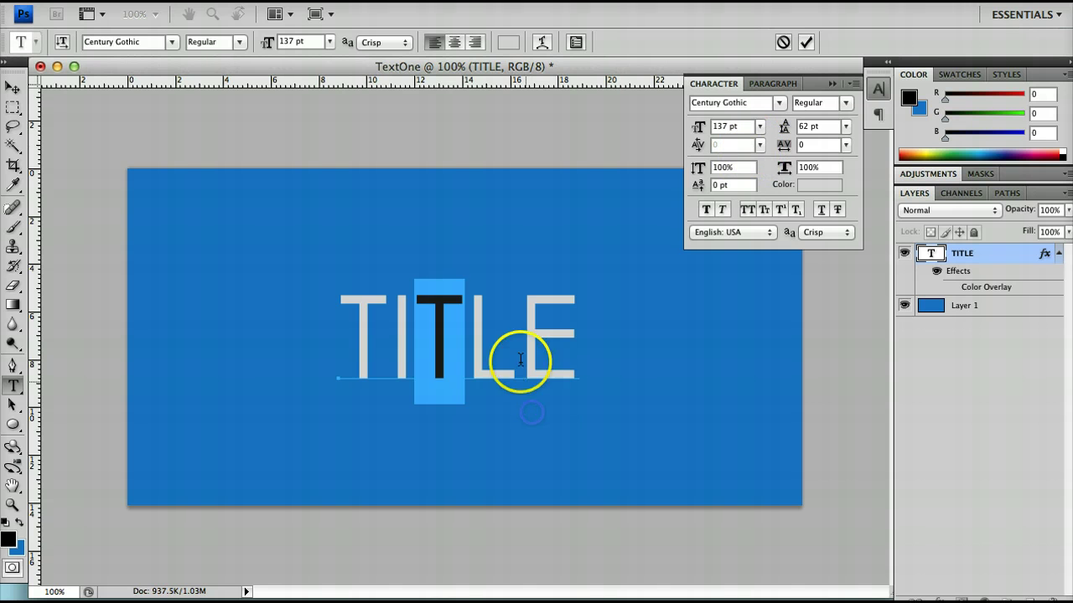
{"action": "left_click_drag", "start_coordinate": [486, 358], "coordinate": [393, 358]}
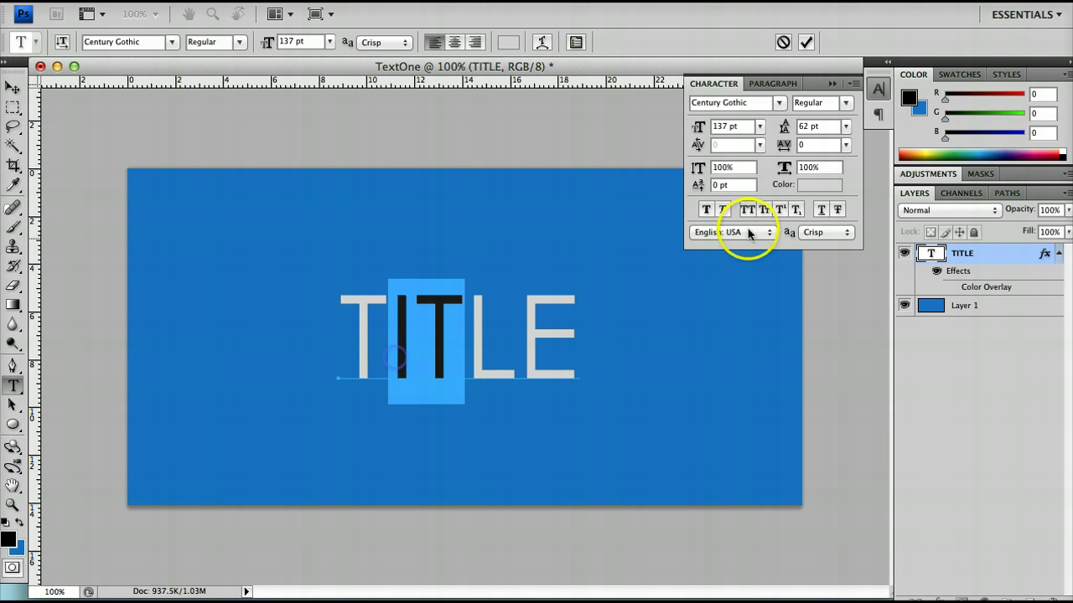
Step: Place the text cursor after the final E of TITLE and set the kerning there to 50
{"action": "mouse_move", "coordinate": [554, 302]}
{"action": "left_mouse_down"}
{"action": "mouse_move", "coordinate": [545, 301]}
{"action": "mouse_move", "coordinate": [555, 307]}
{"action": "left_mouse_up"}
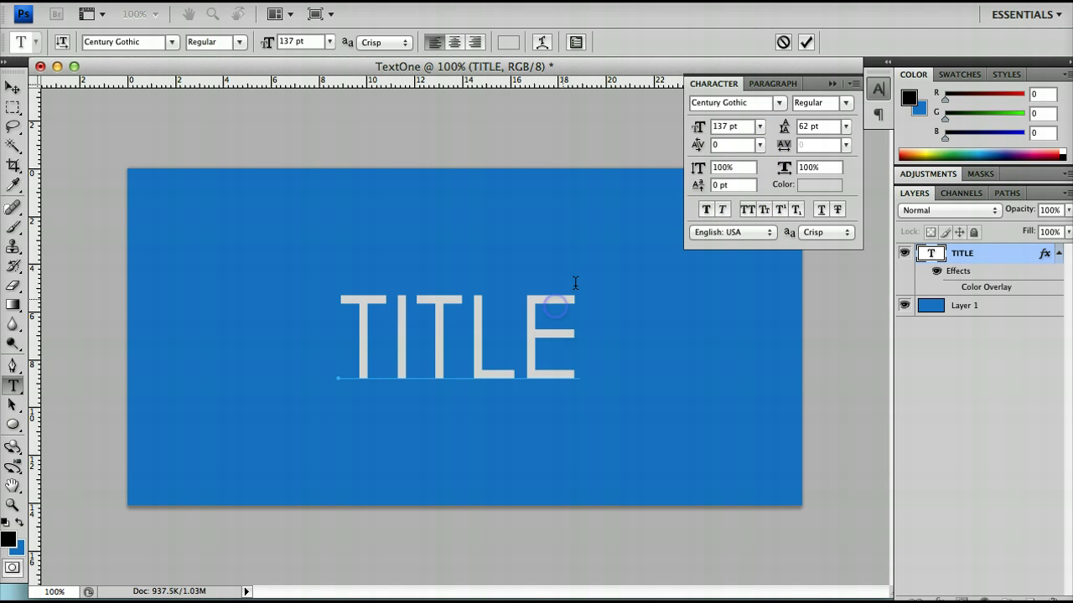
{"action": "left_click", "coordinate": [759, 145]}
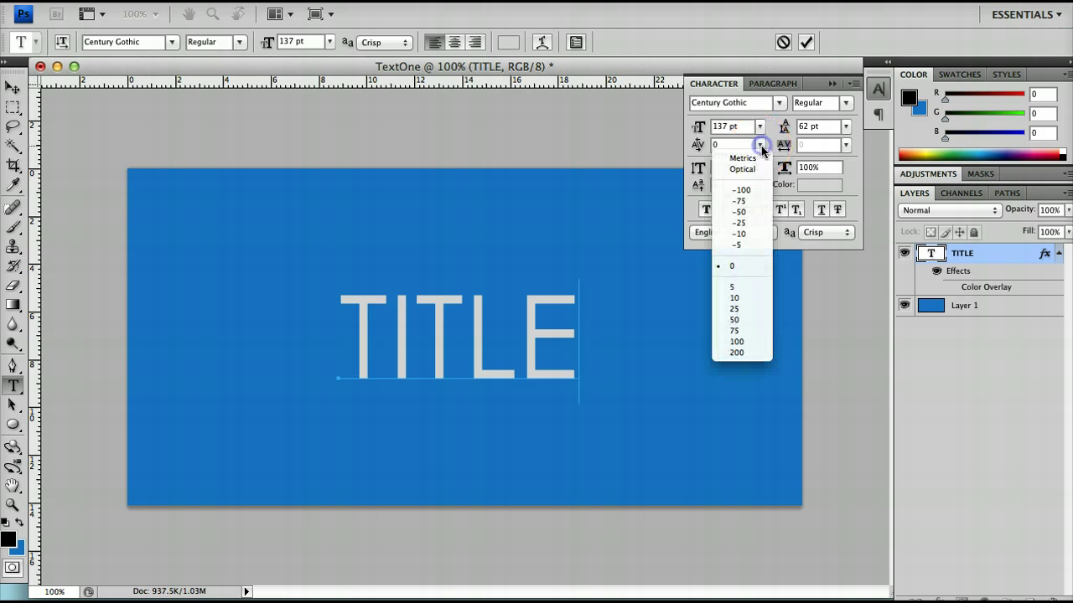
{"action": "left_click", "coordinate": [744, 321]}
{"action": "left_click", "coordinate": [575, 331]}
{"action": "left_click", "coordinate": [546, 335]}
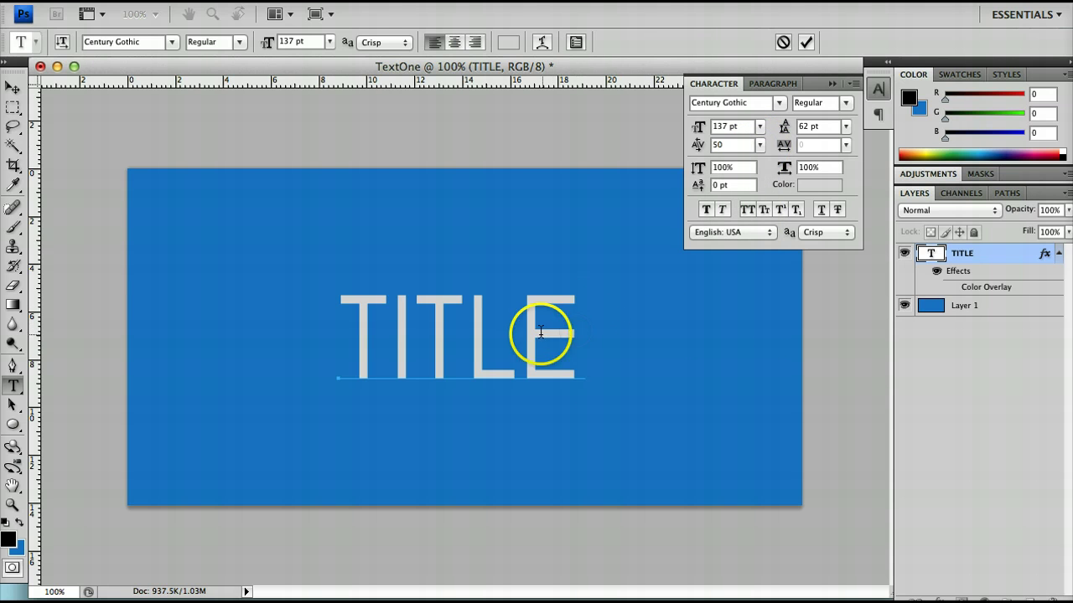
Step: Set the kerning between the second T and the L to 50, and reset it to 0
{"action": "left_click", "coordinate": [522, 330]}
{"action": "left_click", "coordinate": [464, 343]}
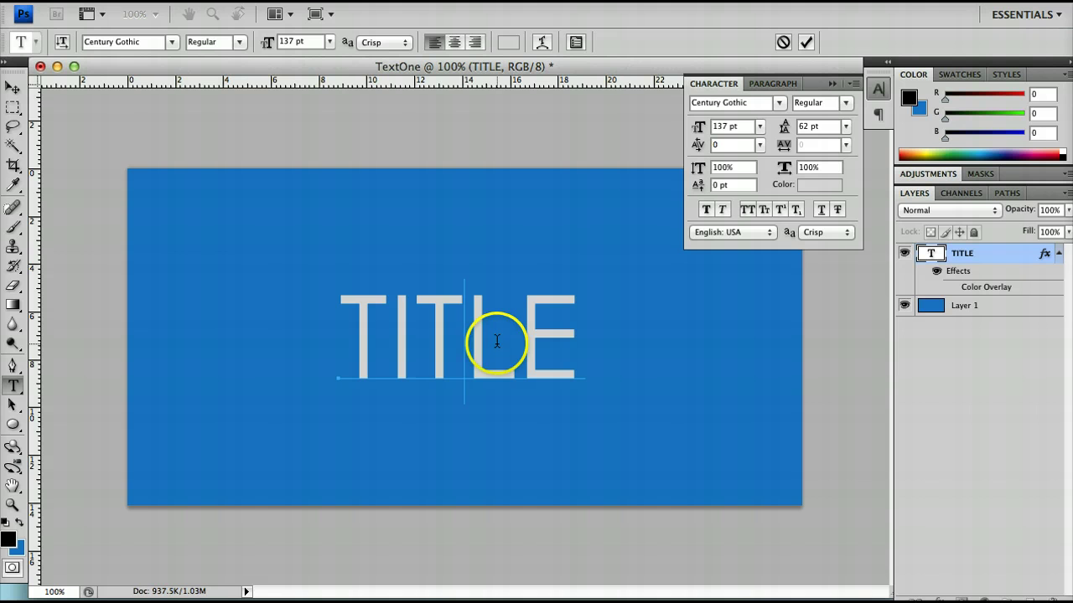
{"action": "left_click", "coordinate": [760, 145]}
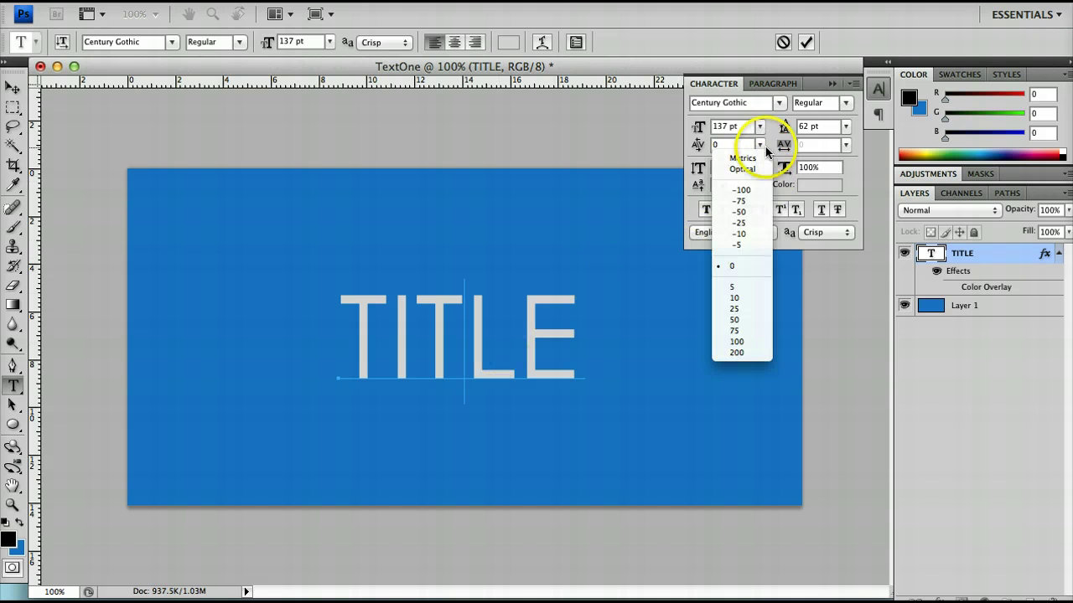
{"action": "left_click", "coordinate": [758, 320]}
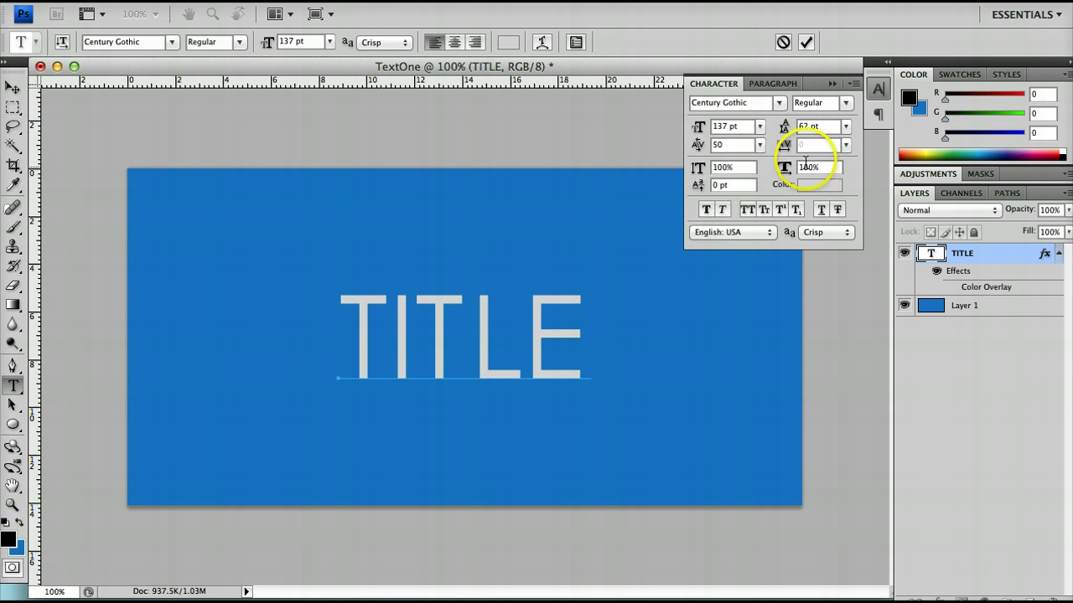
{"action": "left_click", "coordinate": [759, 145]}
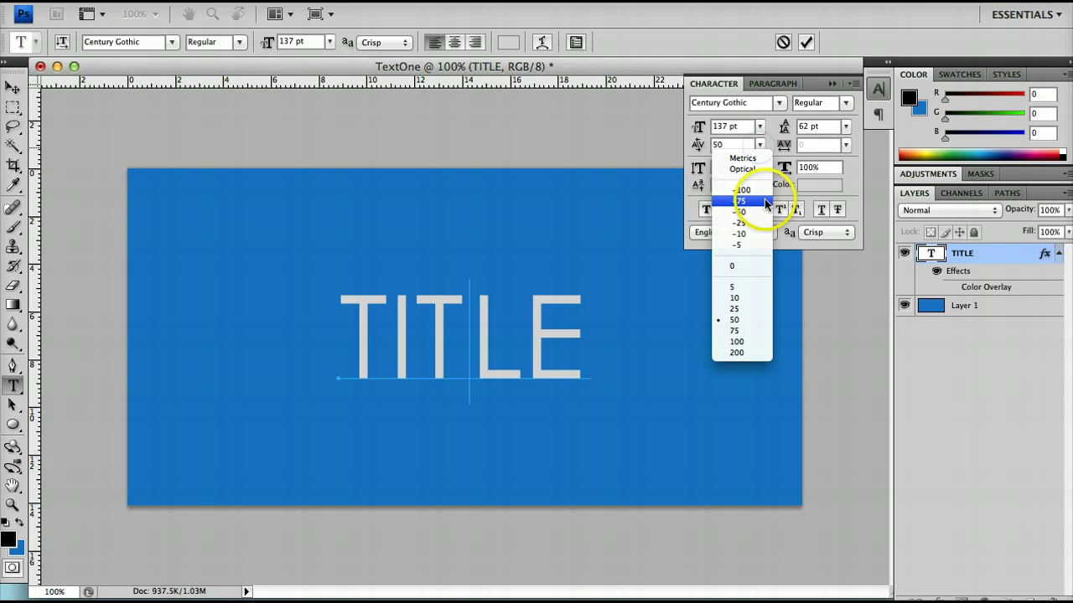
{"action": "left_click", "coordinate": [759, 266]}
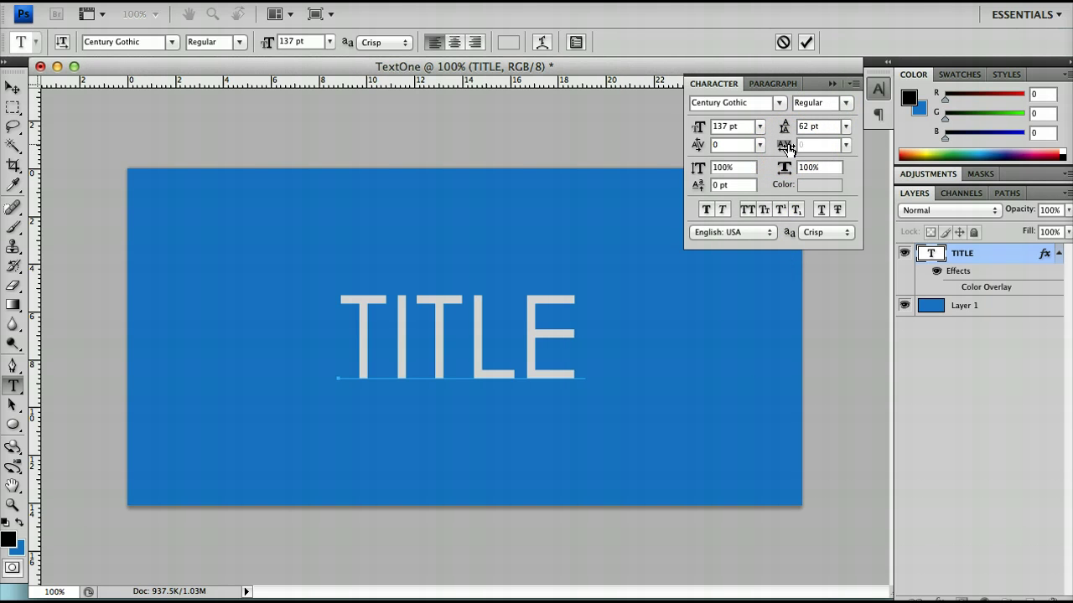
Step: Scale the whole word TITLE to 118% vertically and 134% horizontally, and discard the text edit
{"action": "double_click", "coordinate": [525, 359]}
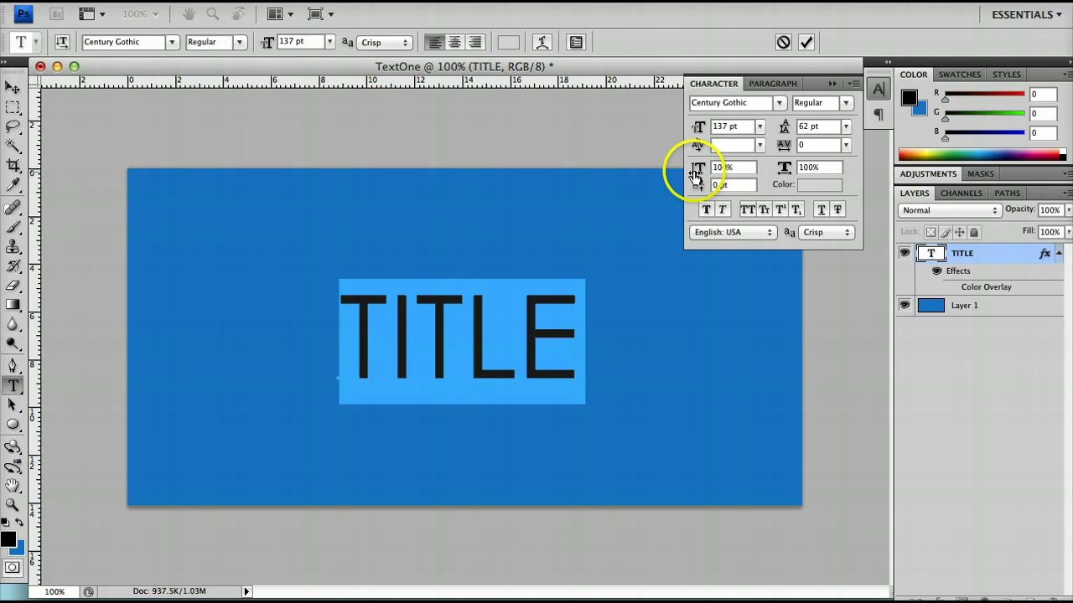
{"action": "left_click_drag", "start_coordinate": [699, 175], "coordinate": [717, 173]}
{"action": "left_click_drag", "start_coordinate": [784, 168], "coordinate": [816, 165]}
{"action": "left_click", "coordinate": [609, 314]}
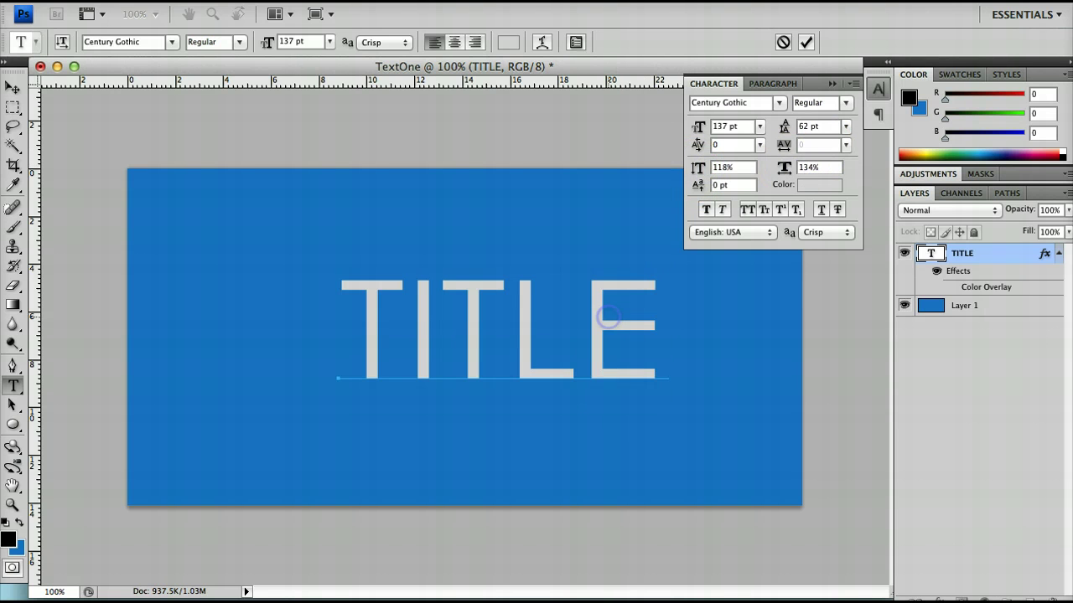
{"action": "key", "text": "ctrl+Return"}
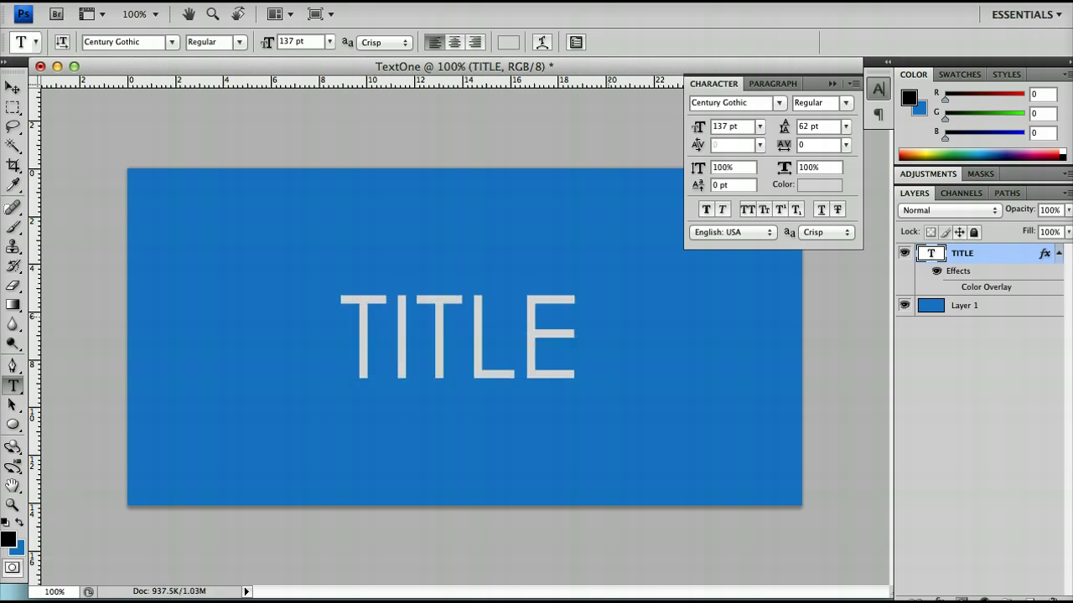
Step: Try a 192% vertical scale on TITLE with a line break before the L, and undo these changes
{"action": "left_click", "coordinate": [460, 344]}
{"action": "double_click", "coordinate": [460, 344]}
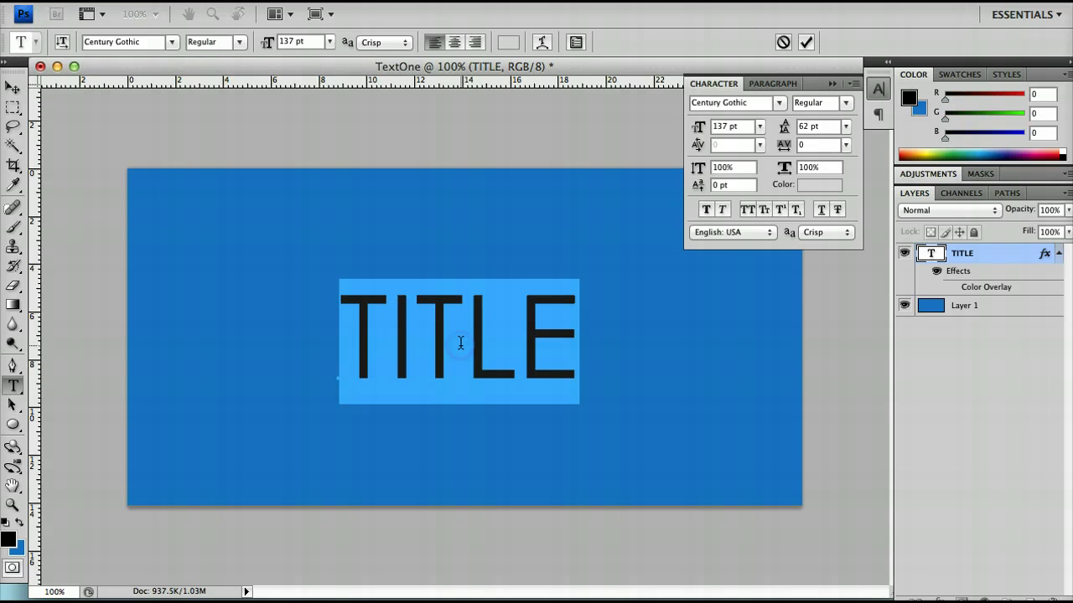
{"action": "left_click_drag", "start_coordinate": [701, 167], "coordinate": [778, 165]}
{"action": "left_click", "coordinate": [463, 271]}
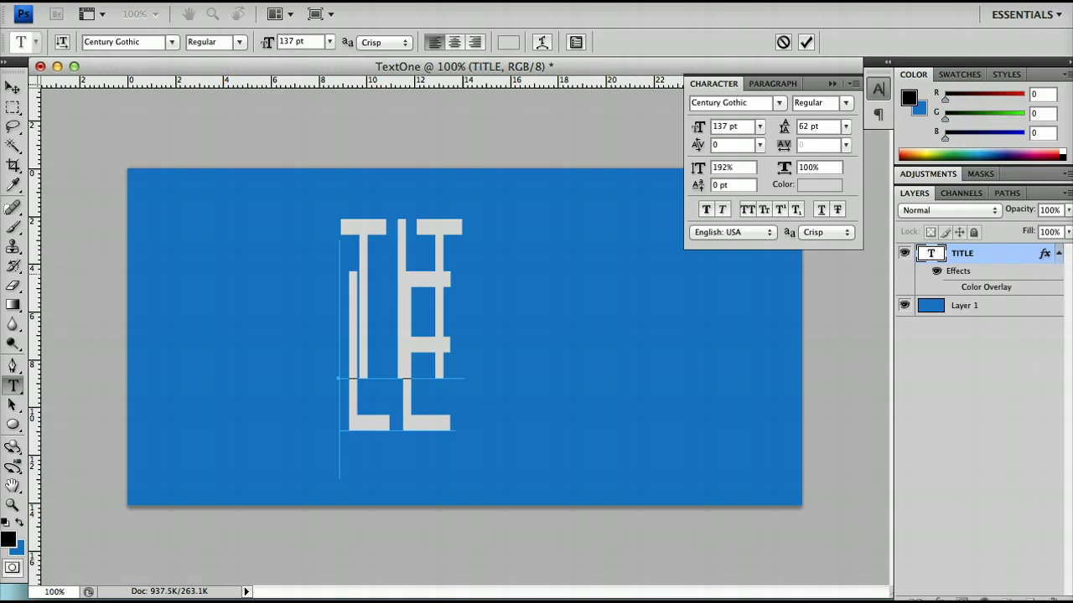
{"action": "key", "text": "BackSpace"}
{"action": "key", "text": "super+Return"}
{"action": "key", "text": "super+z"}
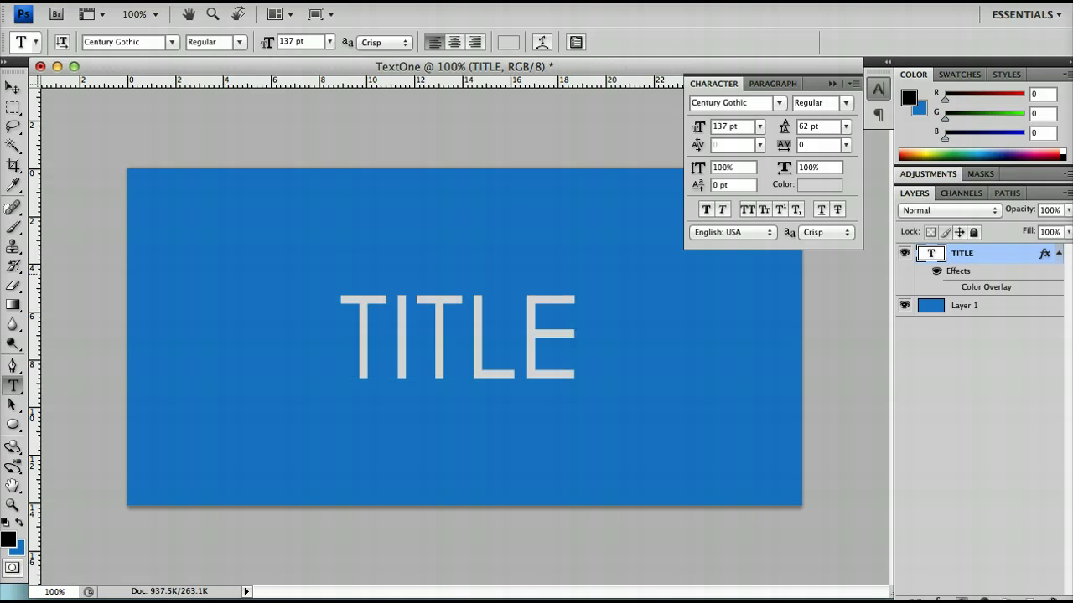
Step: Set the font style of the whole word TITLE to Bold and deselect the text
{"action": "key", "text": "super+a"}
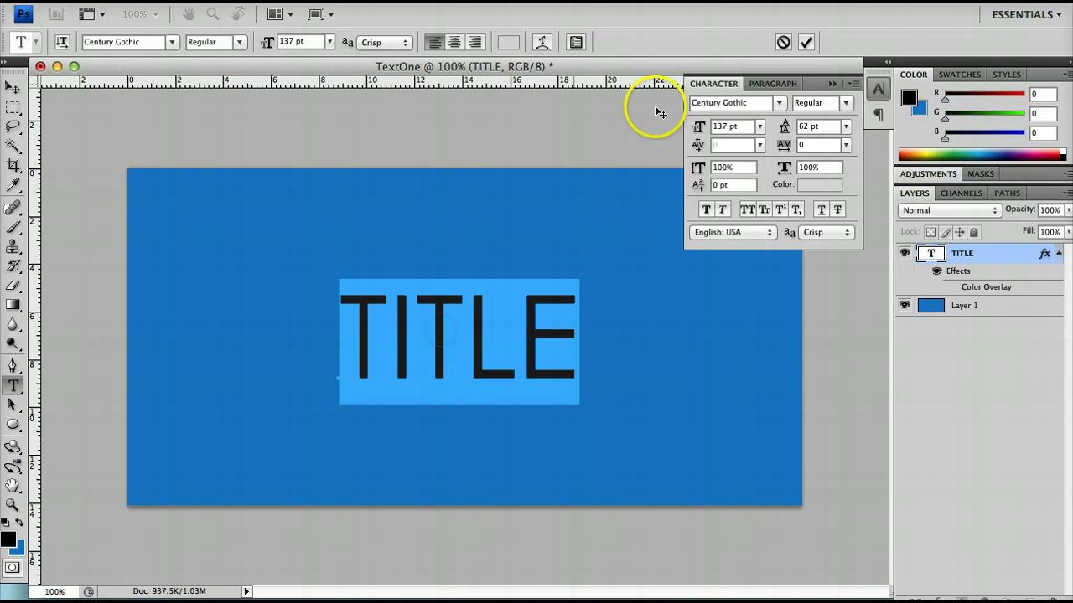
{"action": "left_click", "coordinate": [848, 102]}
{"action": "left_click", "coordinate": [840, 139]}
{"action": "left_click", "coordinate": [546, 402]}
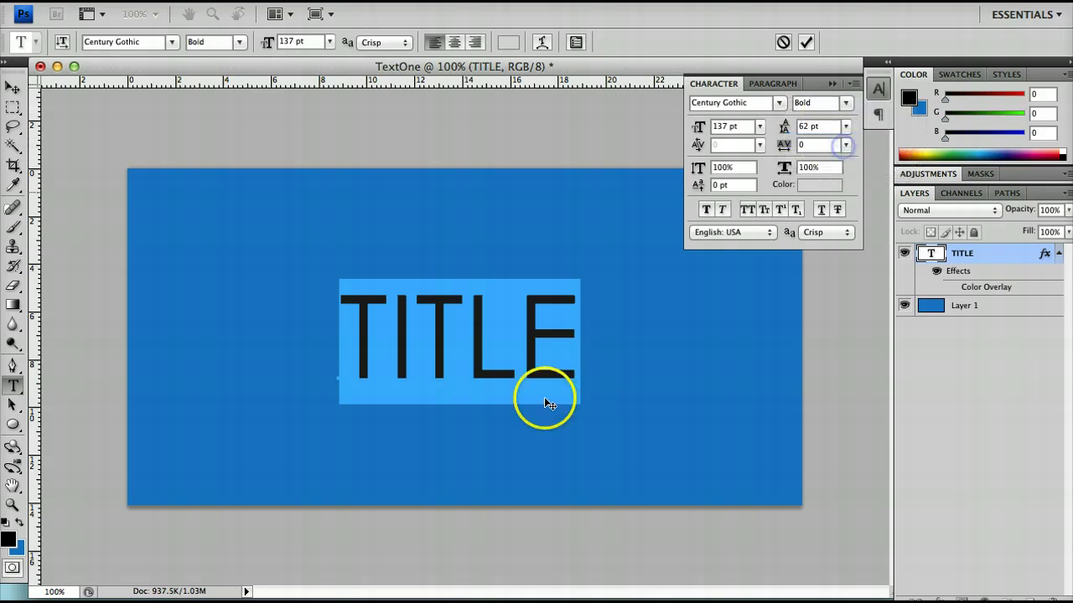
{"action": "left_click", "coordinate": [532, 315]}
Step: Set the baseline shift of the whole word TITLE to -1 pt and deselect the text
{"action": "key", "text": "super+a"}
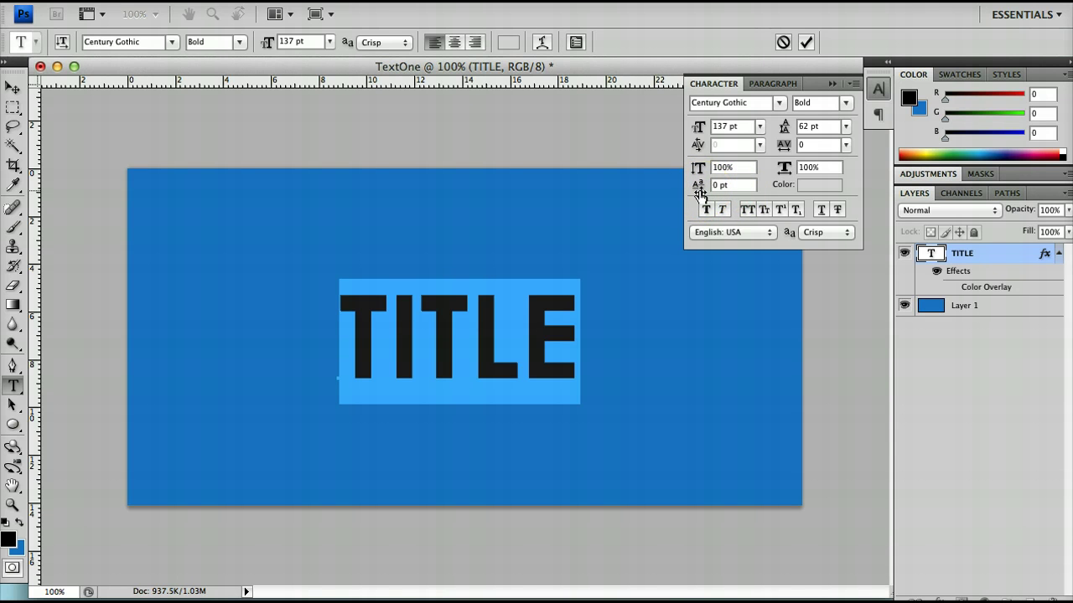
{"action": "mouse_move", "coordinate": [699, 192]}
{"action": "left_mouse_down"}
{"action": "mouse_move", "coordinate": [745, 185]}
{"action": "mouse_move", "coordinate": [673, 192]}
{"action": "mouse_move", "coordinate": [700, 199]}
{"action": "left_mouse_up"}
{"action": "left_click", "coordinate": [452, 379]}
Step: Raise only the letter I of TITLE with a baseline shift of 22 pt
{"action": "left_click_drag", "start_coordinate": [421, 375], "coordinate": [392, 366]}
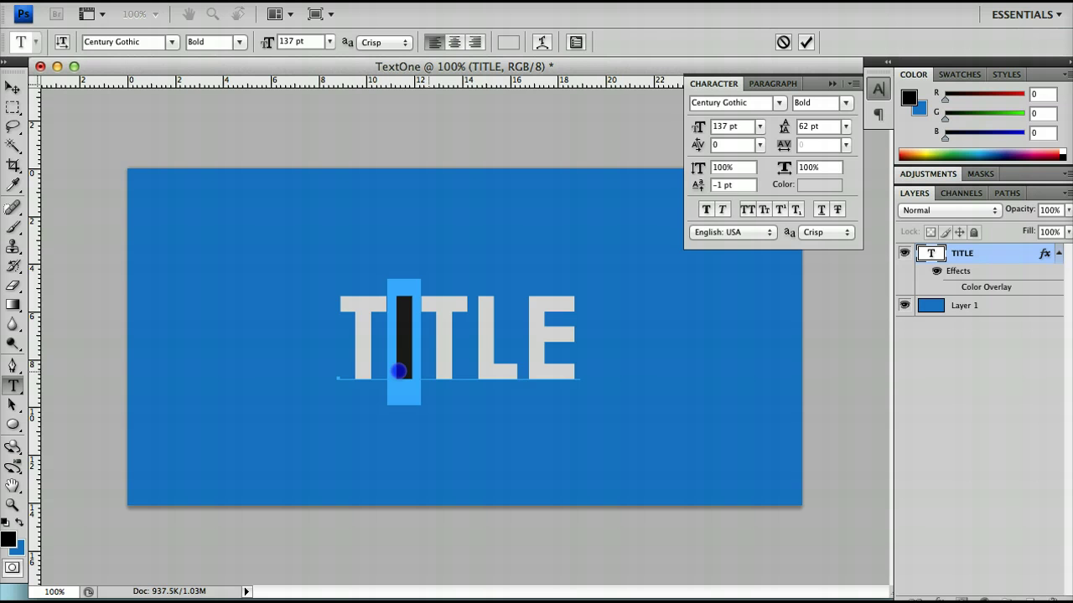
{"action": "left_click", "coordinate": [718, 186]}
{"action": "left_click_drag", "start_coordinate": [719, 185], "coordinate": [719, 185]}
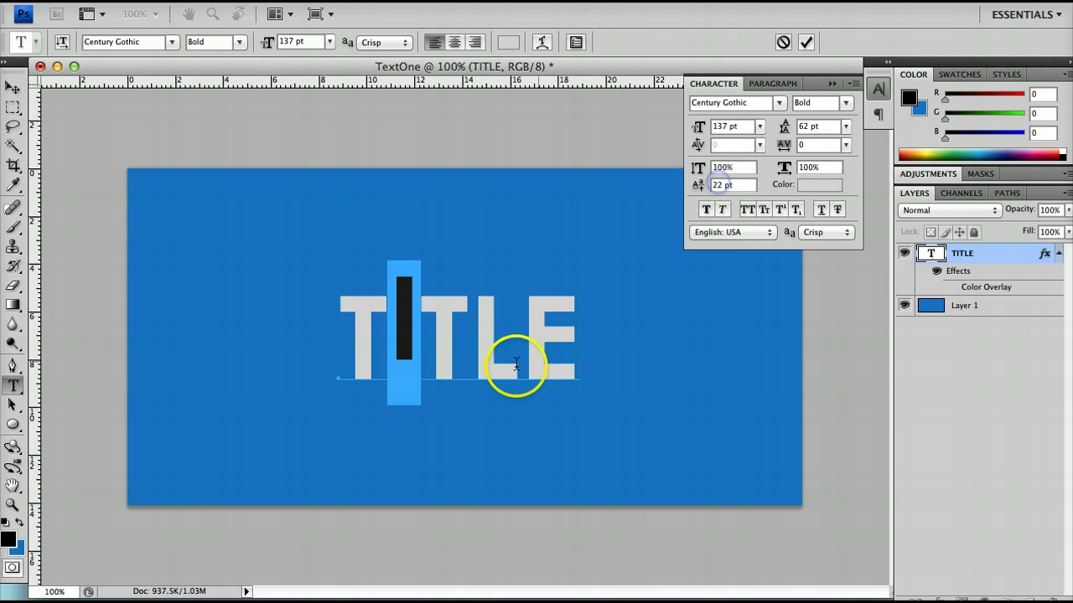
Step: Lower only the letter L with a baseline shift of -36 pt and commit the text
{"action": "left_click_drag", "start_coordinate": [521, 327], "coordinate": [478, 326]}
{"action": "left_click_drag", "start_coordinate": [699, 191], "coordinate": [668, 194]}
{"action": "left_click", "coordinate": [544, 326]}
{"action": "key", "text": "super+Return"}
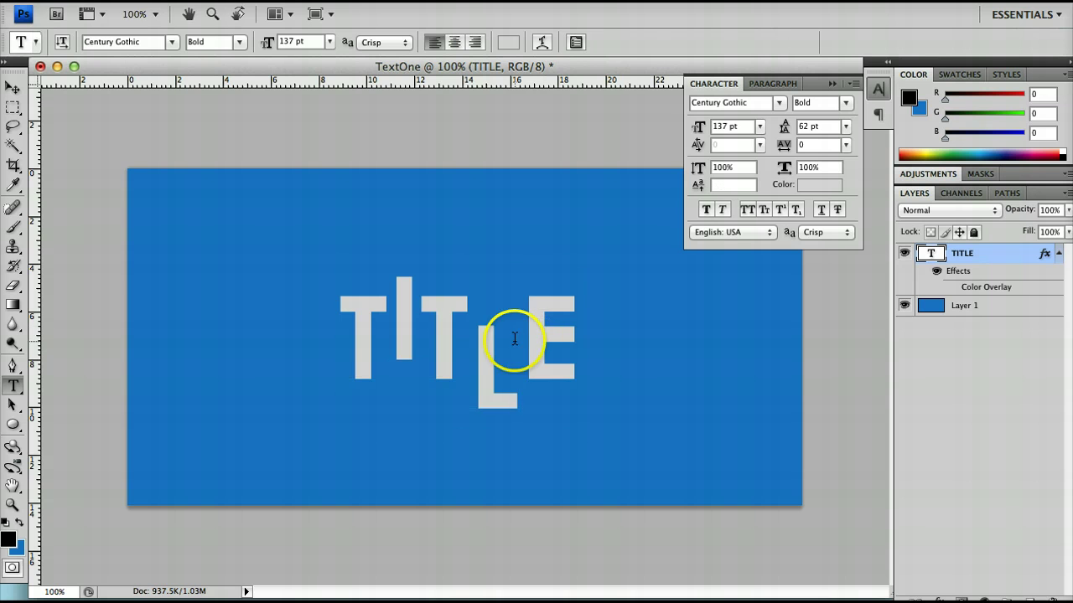
Step: Raise only the final E with a baseline shift of 39 pt and deselect the letter
{"action": "left_click_drag", "start_coordinate": [517, 338], "coordinate": [568, 341]}
{"action": "left_click_drag", "start_coordinate": [699, 187], "coordinate": [732, 188]}
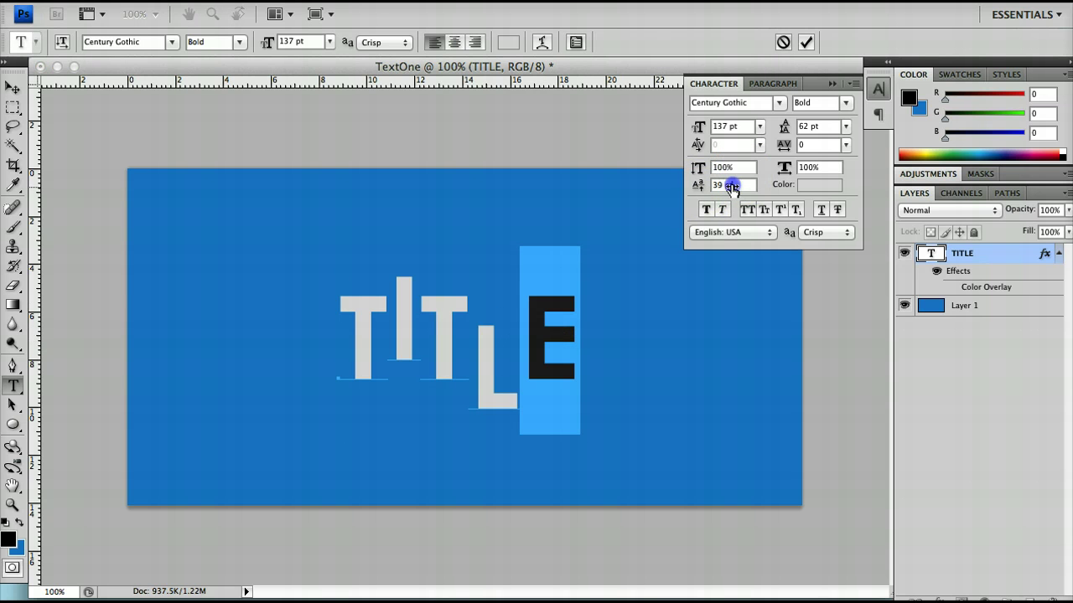
{"action": "key", "text": "Return"}
{"action": "left_click", "coordinate": [507, 312]}
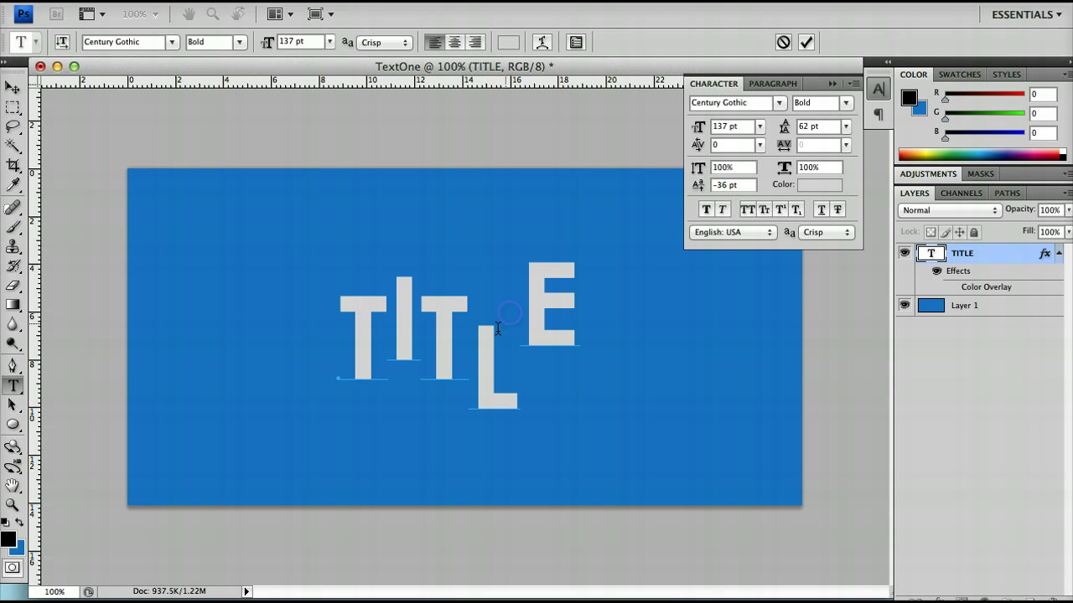
Step: Lower only the first T with a baseline shift of -17 pt and commit the text
{"action": "left_click_drag", "start_coordinate": [355, 363], "coordinate": [373, 364]}
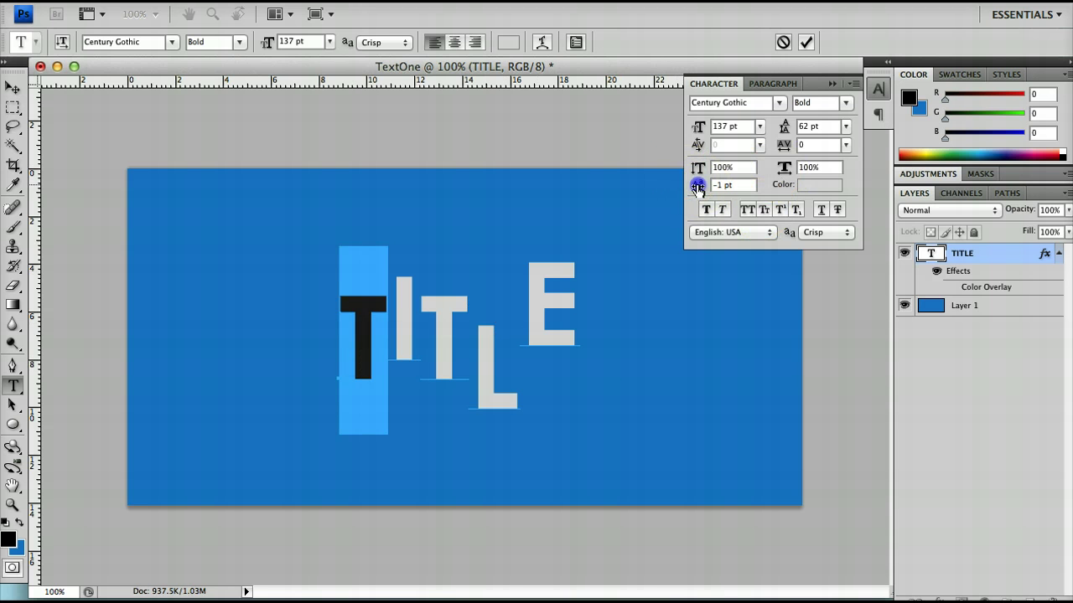
{"action": "left_click_drag", "start_coordinate": [697, 187], "coordinate": [685, 188]}
{"action": "left_click", "coordinate": [545, 339]}
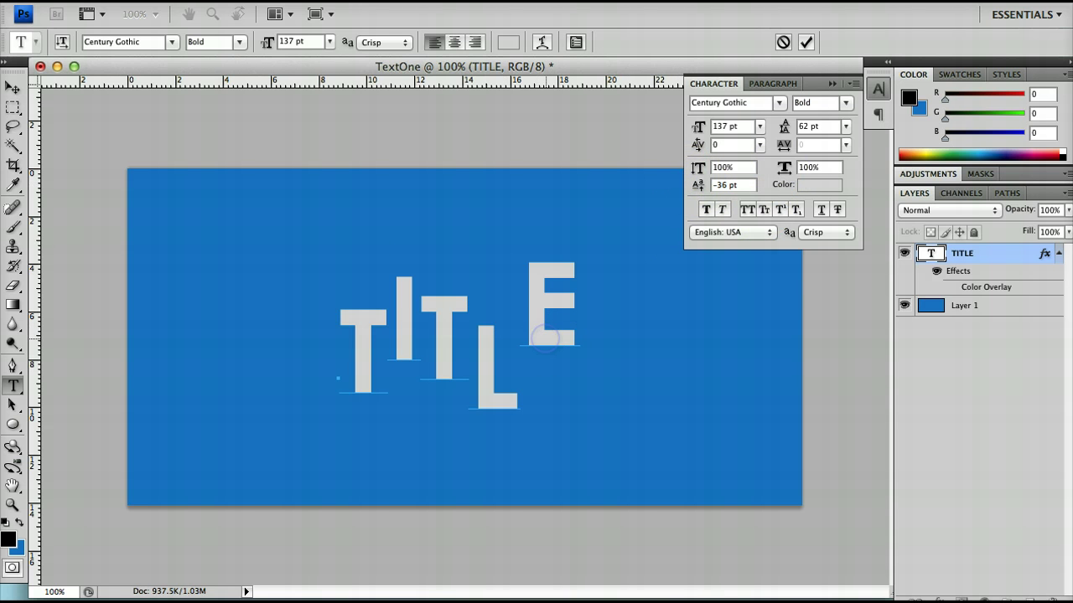
{"action": "key", "text": "ctrl+Return"}
Step: Replace the word TITLE with EDITABL, commit the text, and revert the layer to the staggered TITLE
{"action": "double_click", "coordinate": [545, 338]}
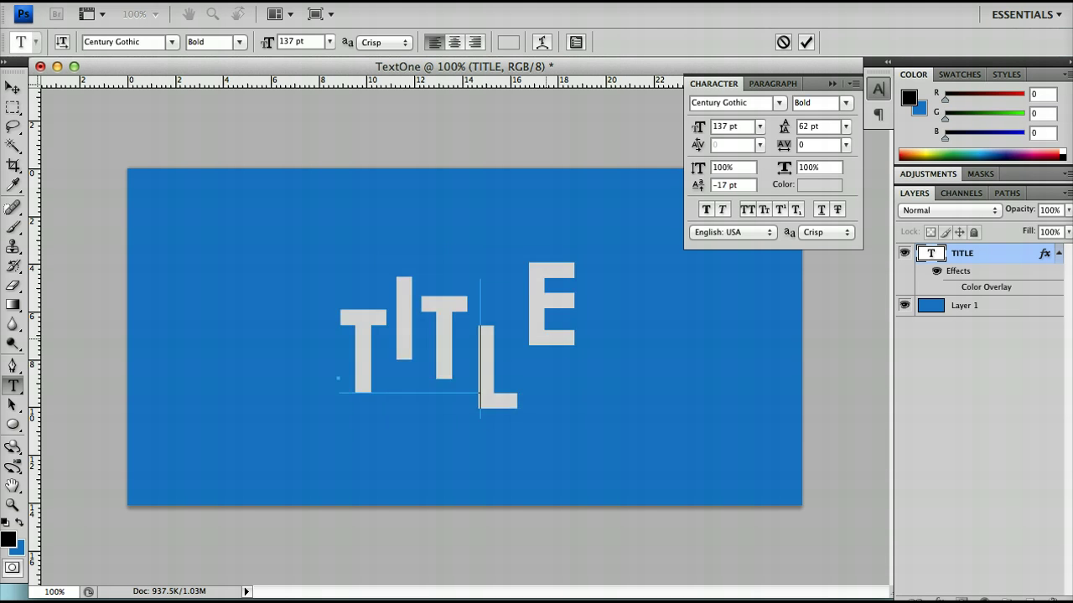
{"action": "type", "text": "EDITABLE"}
{"action": "key", "text": "BackSpace"}
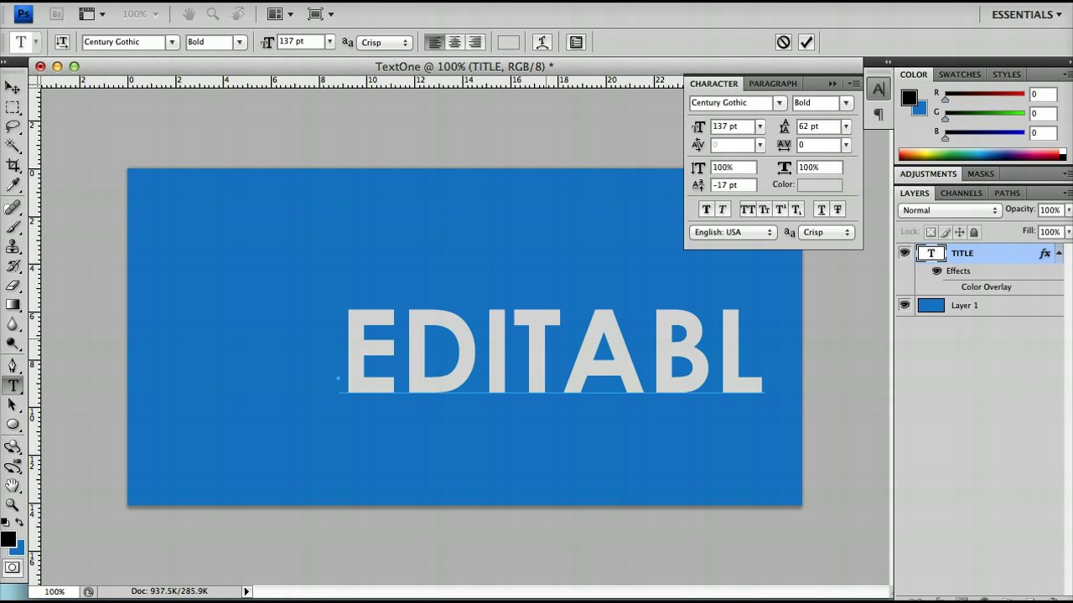
{"action": "key", "text": "ctrl+Return"}
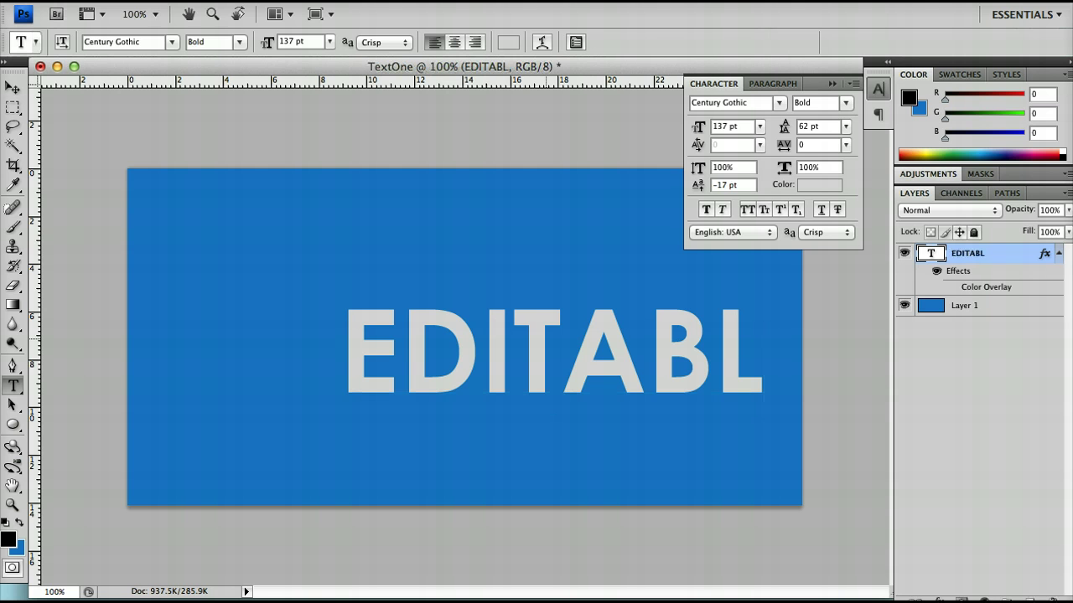
{"action": "double_click", "coordinate": [545, 337]}
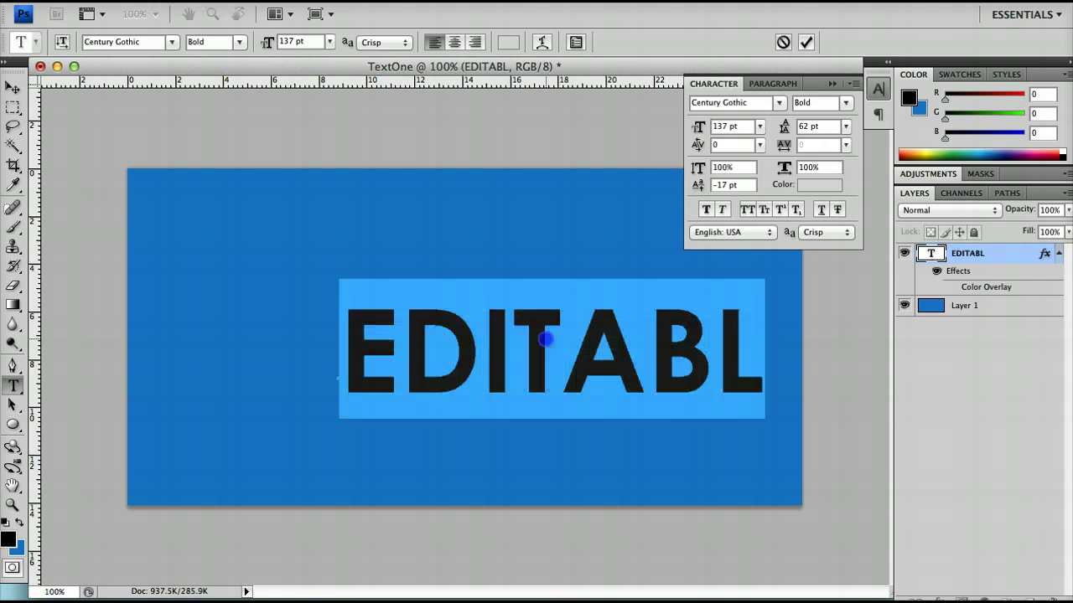
{"action": "key", "text": "ctrl+Return"}
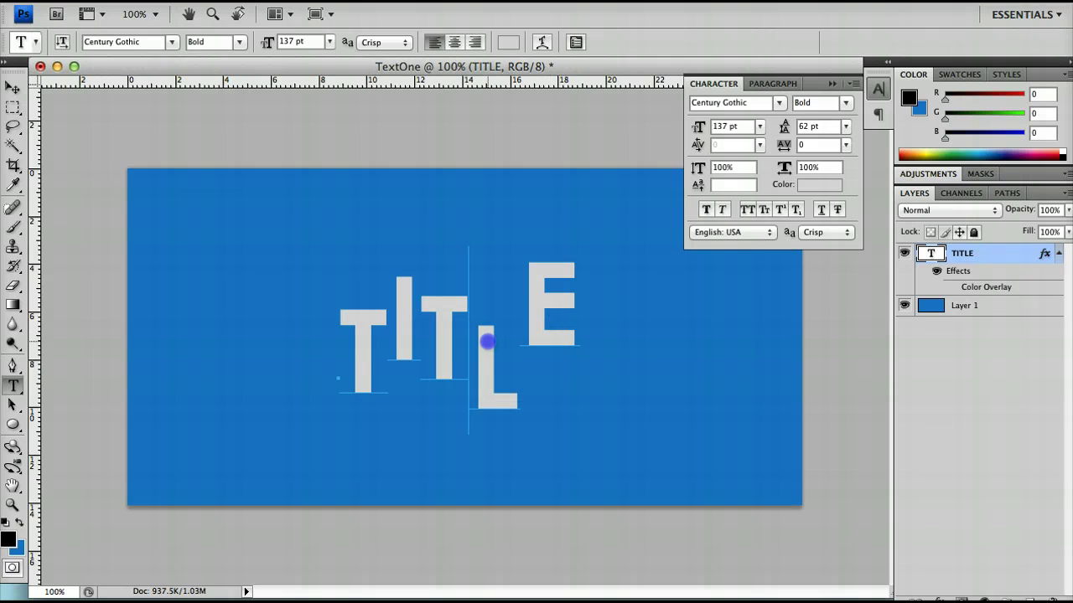
Step: Try extra lowercase letters before the L and before the final E, deleting them each time
{"action": "left_click", "coordinate": [487, 342]}
{"action": "type", "text": "fg"}
{"action": "key", "text": "BackSpace"}
{"action": "key", "text": "BackSpace"}
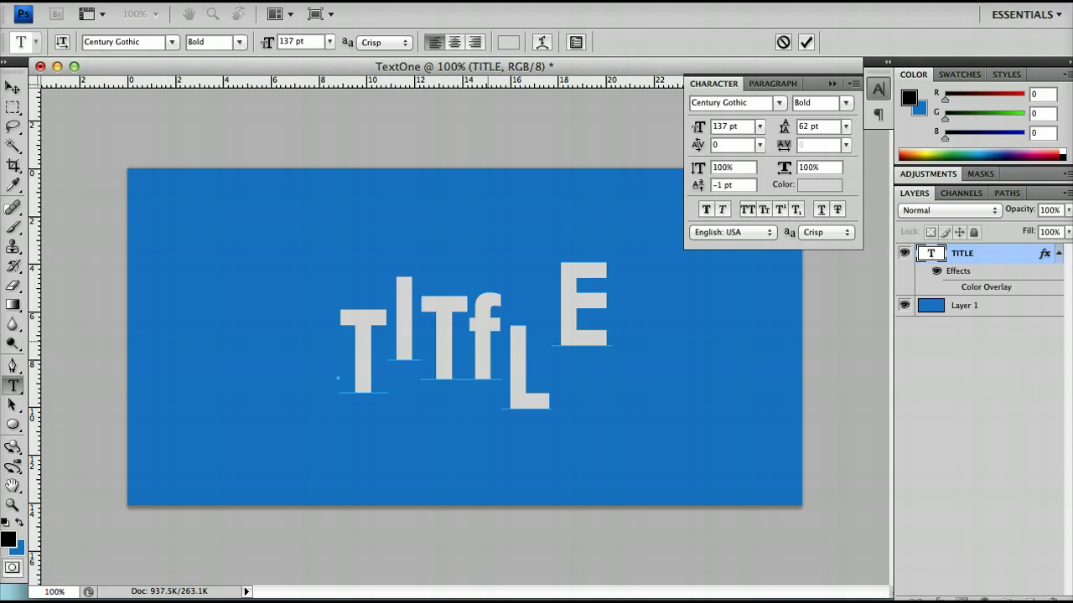
{"action": "left_click", "coordinate": [528, 366]}
{"action": "type", "text": "g"}
{"action": "key", "text": "BackSpace"}
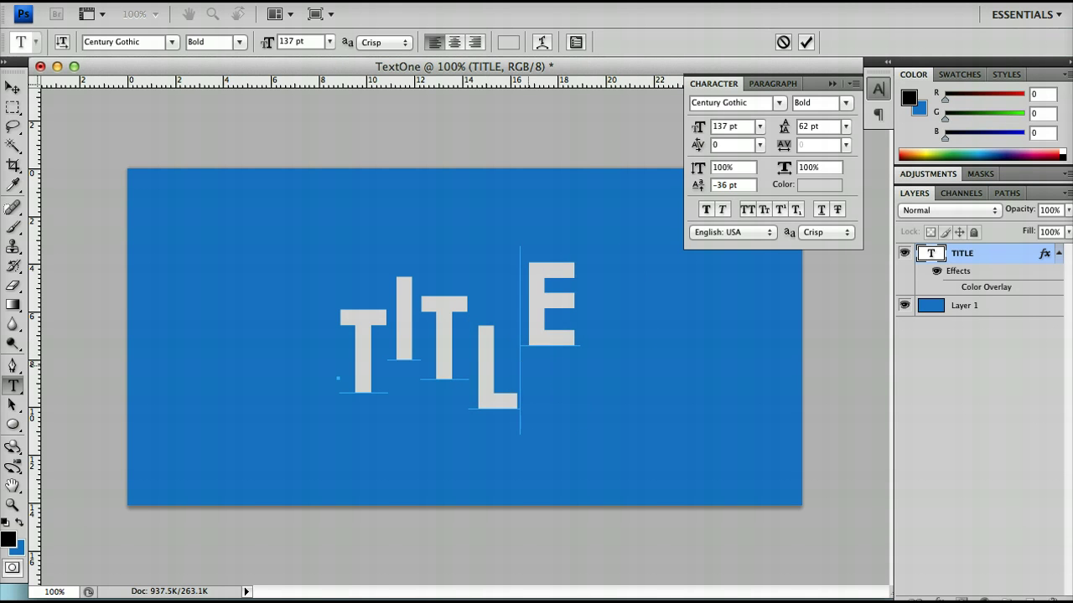
Step: Try the letters ee after the raised final E, delete them, and commit the text
{"action": "left_click", "coordinate": [559, 300]}
{"action": "type", "text": "ee"}
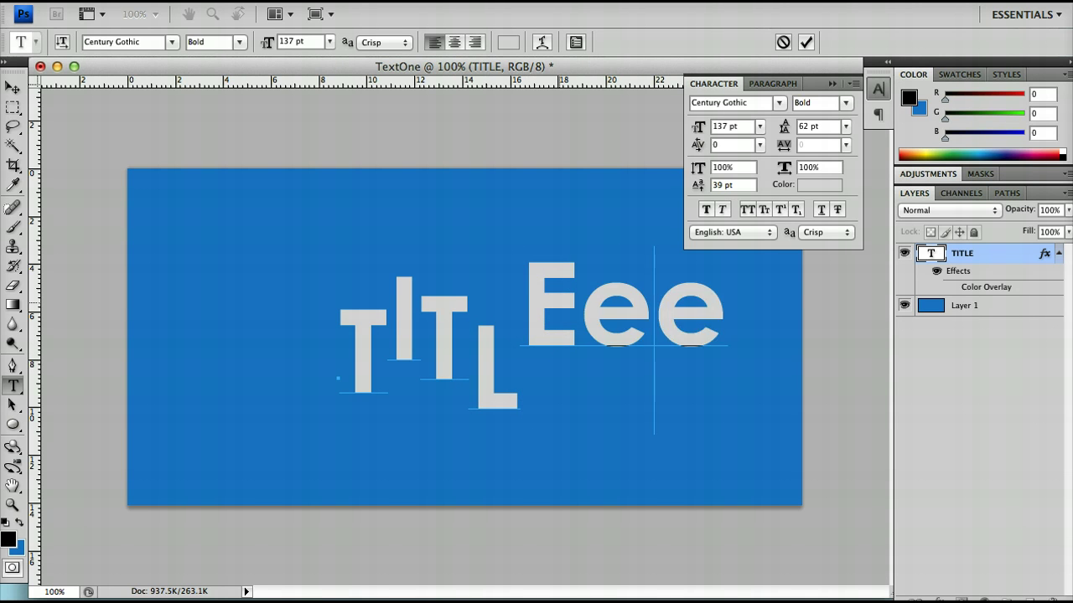
{"action": "key", "text": "BackSpace"}
{"action": "key", "text": "BackSpace"}
{"action": "key", "text": "super+Return"}
Step: Reset the baseline shift of the whole word TITLE to 0
{"action": "left_click", "coordinate": [544, 311]}
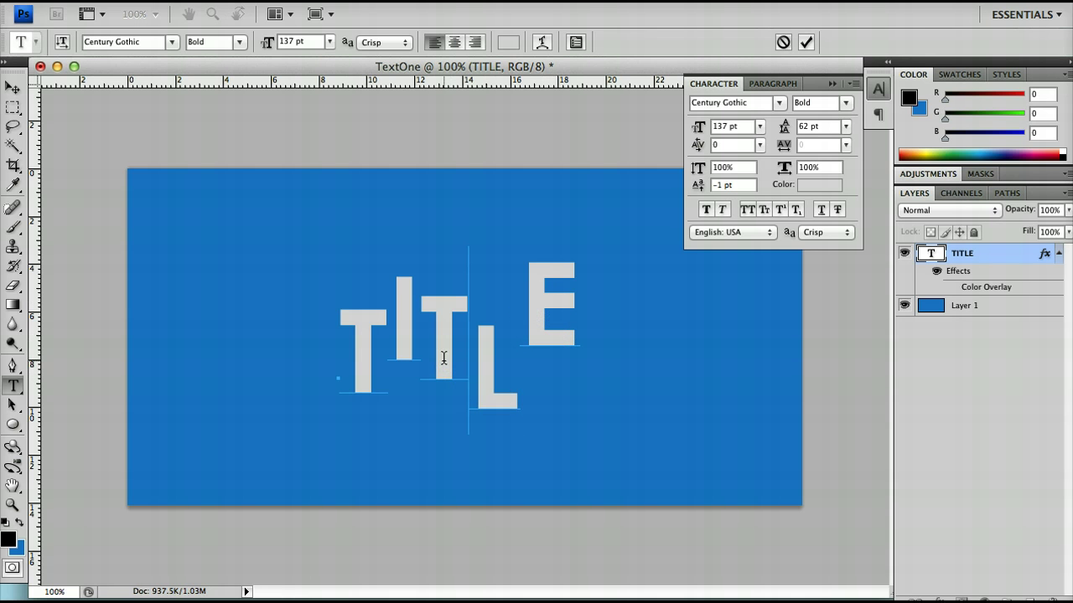
{"action": "key", "text": "ctrl+a"}
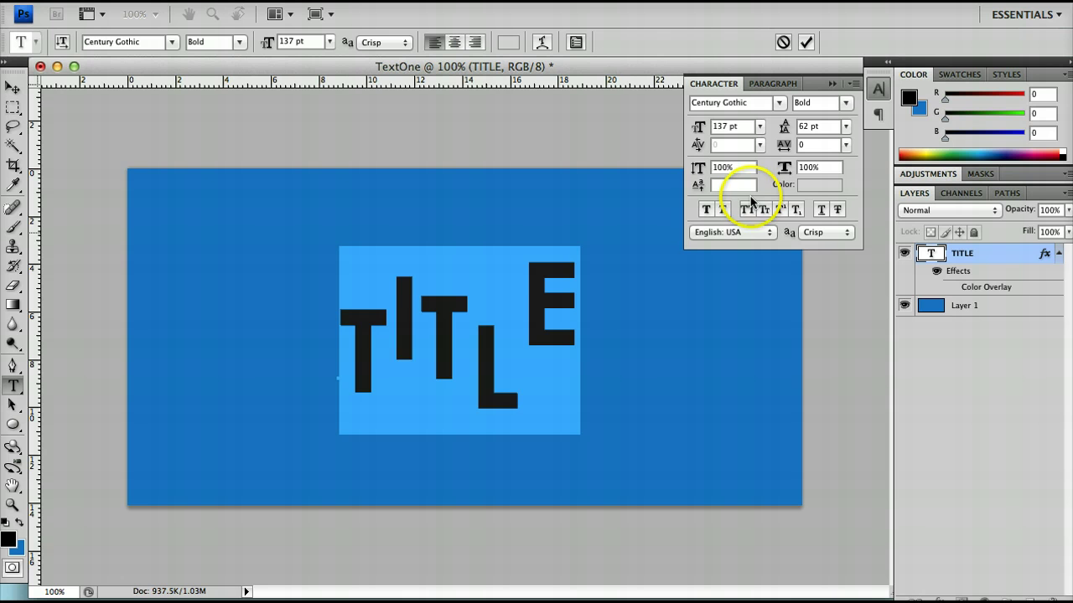
{"action": "left_click", "coordinate": [719, 184]}
{"action": "type", "text": "0"}
{"action": "key", "text": "Return"}
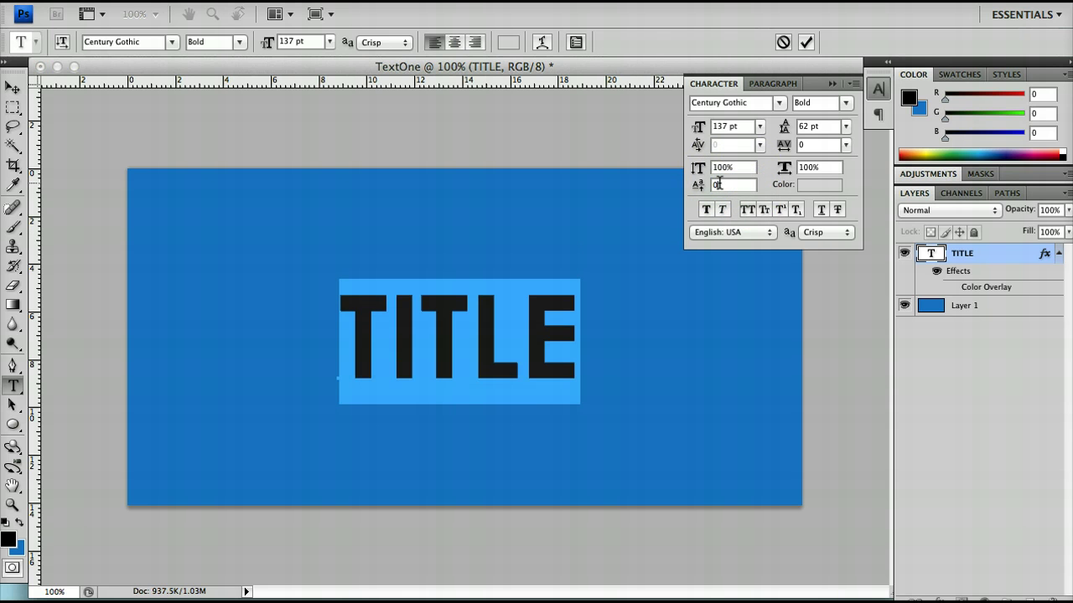
Step: Commit the baseline shift change, reselect the whole word TITLE and apply All Caps to it
{"action": "left_click", "coordinate": [400, 424]}
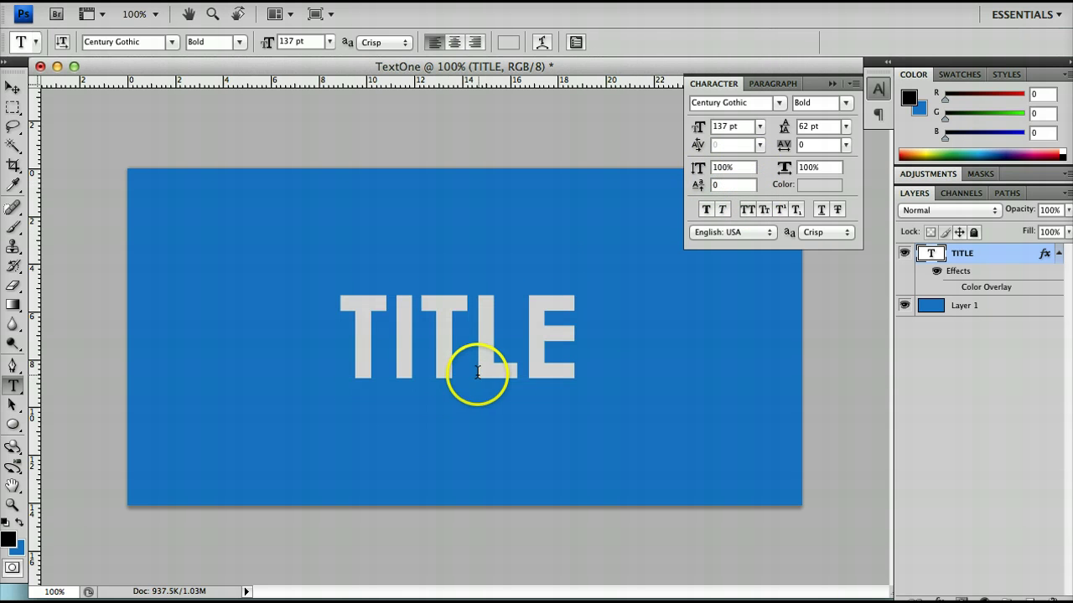
{"action": "left_click", "coordinate": [555, 316]}
{"action": "key", "text": "ctrl+a"}
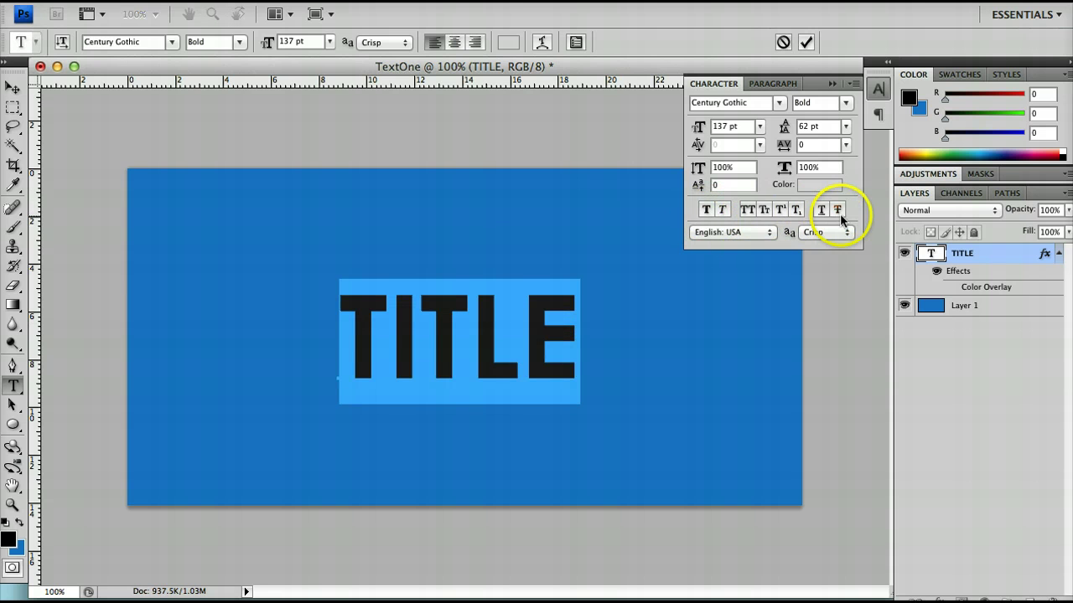
{"action": "left_click", "coordinate": [745, 210]}
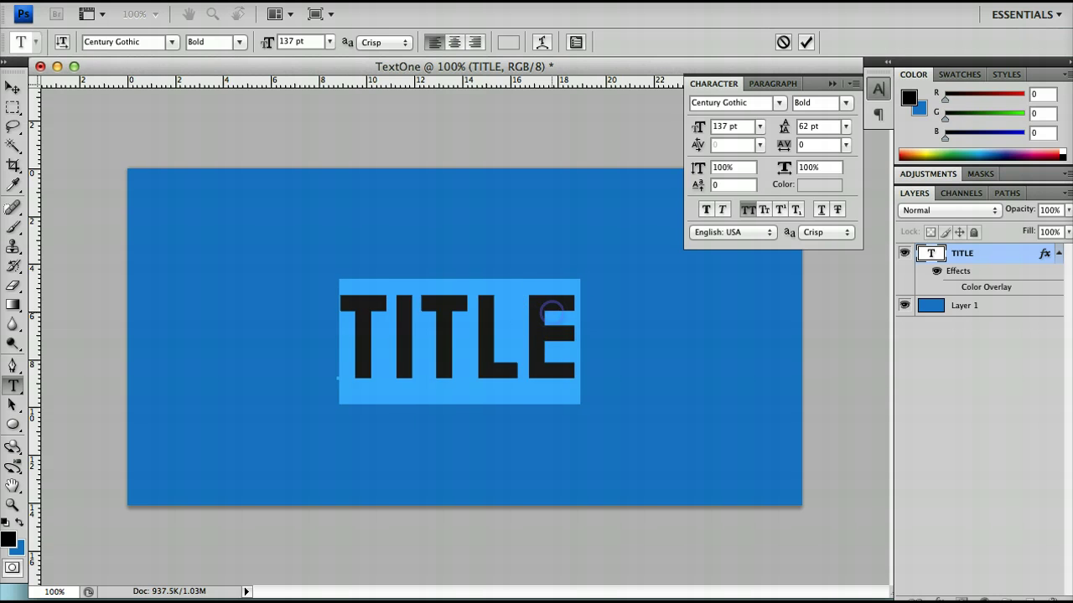
Step: Retype the last letters LE with All Caps active, and turn All Caps off for the whole word
{"action": "left_click", "coordinate": [388, 335]}
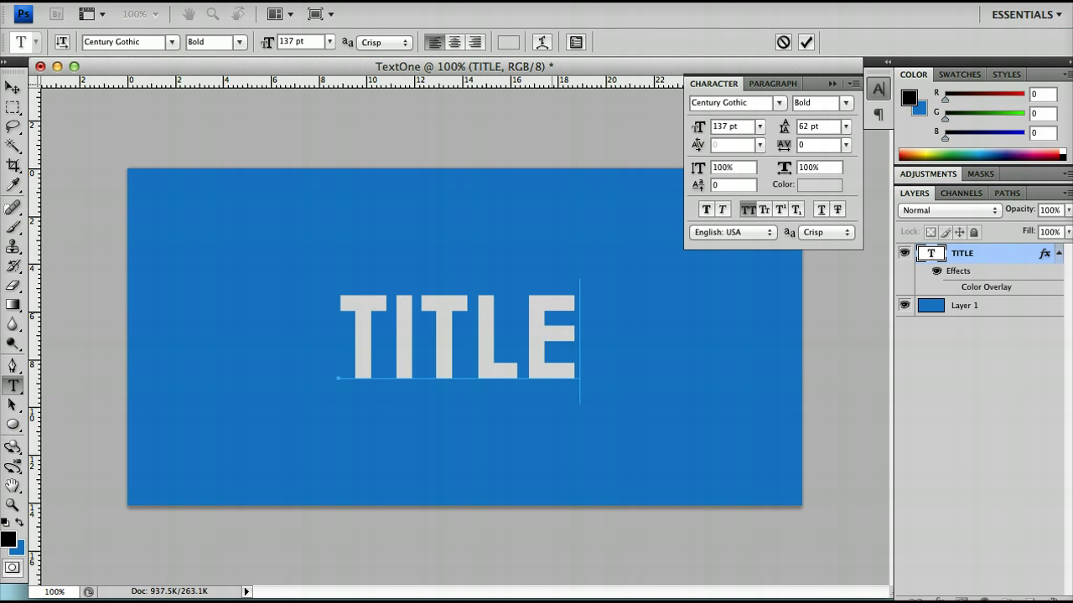
{"action": "key", "text": "BackSpace"}
{"action": "key", "text": "BackSpace"}
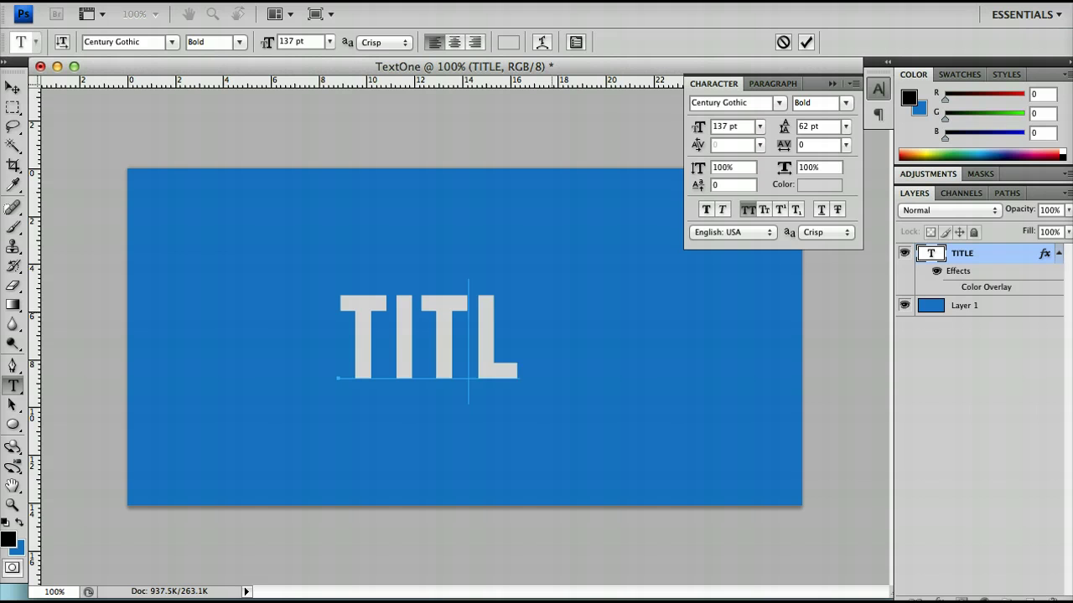
{"action": "type", "text": "LE"}
{"action": "key", "text": "ctrl+a"}
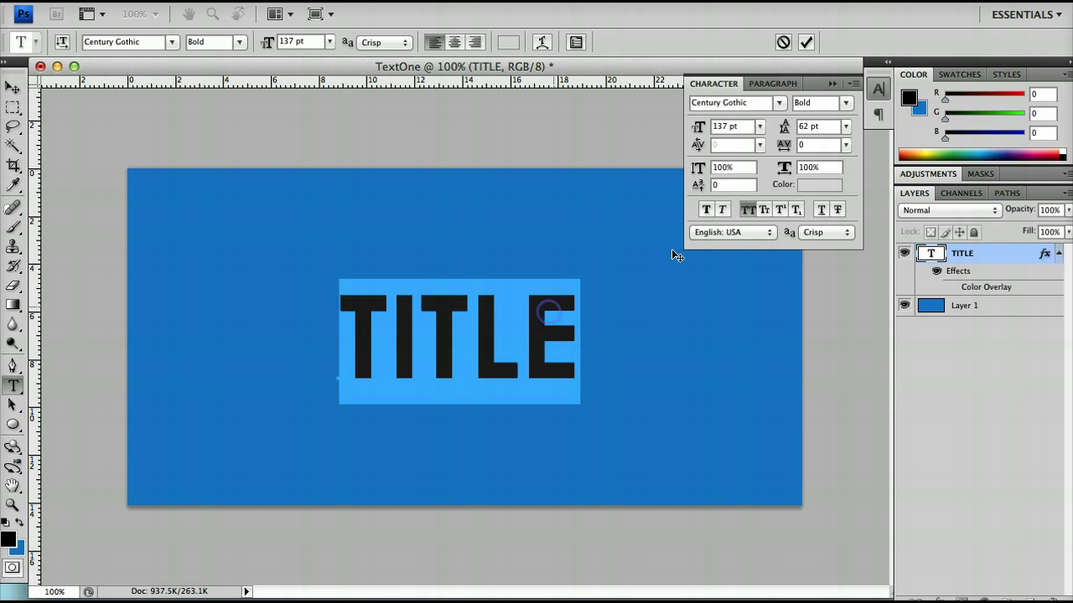
{"action": "left_click", "coordinate": [745, 210]}
{"action": "double_click", "coordinate": [504, 344]}
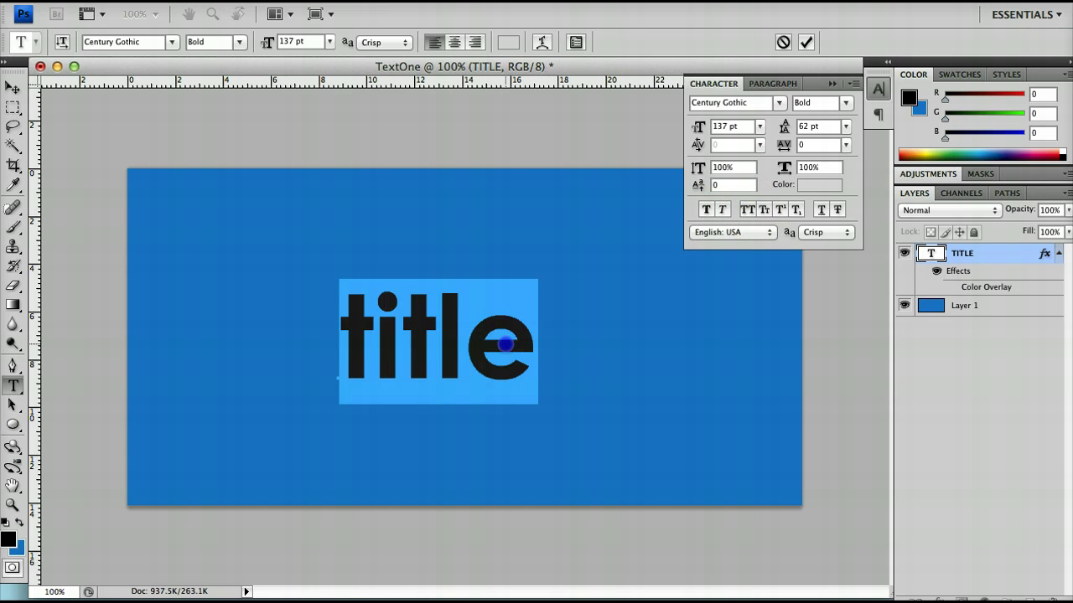
Step: Apply Faux Bold to the word title, commit the text, and add Faux Italic to the layer
{"action": "double_click", "coordinate": [447, 364]}
{"action": "left_click", "coordinate": [708, 211]}
{"action": "left_click", "coordinate": [559, 324]}
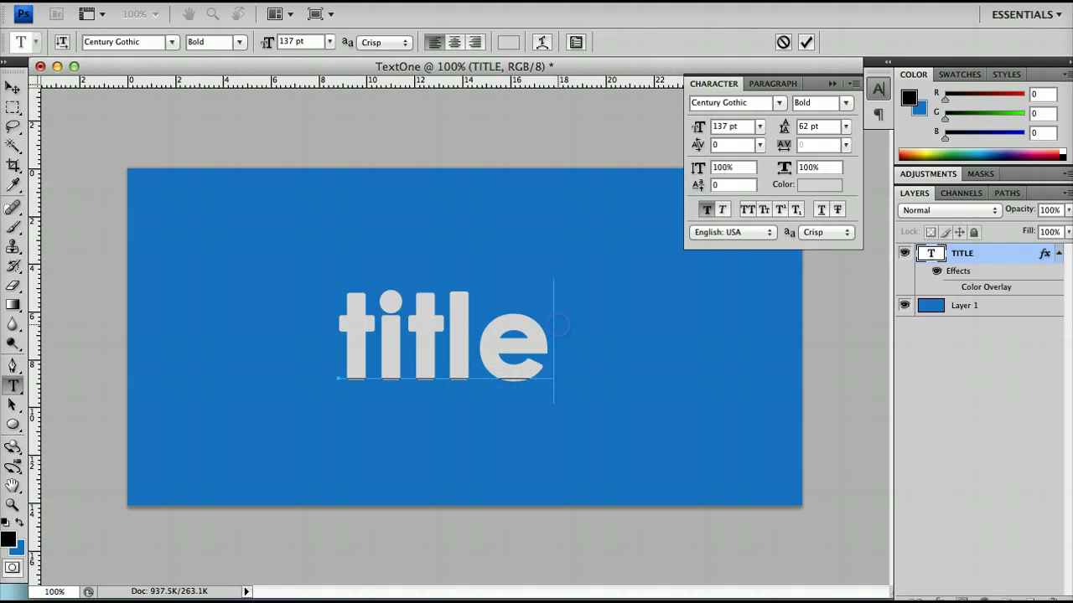
{"action": "key", "text": "ctrl+Return"}
{"action": "left_click", "coordinate": [486, 354]}
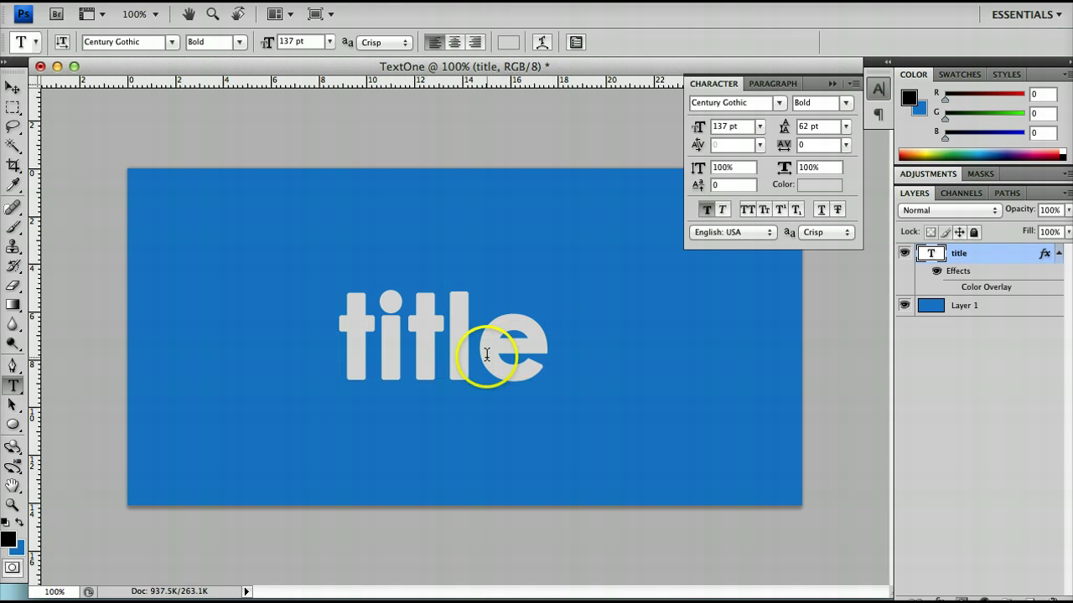
{"action": "left_click", "coordinate": [724, 210]}
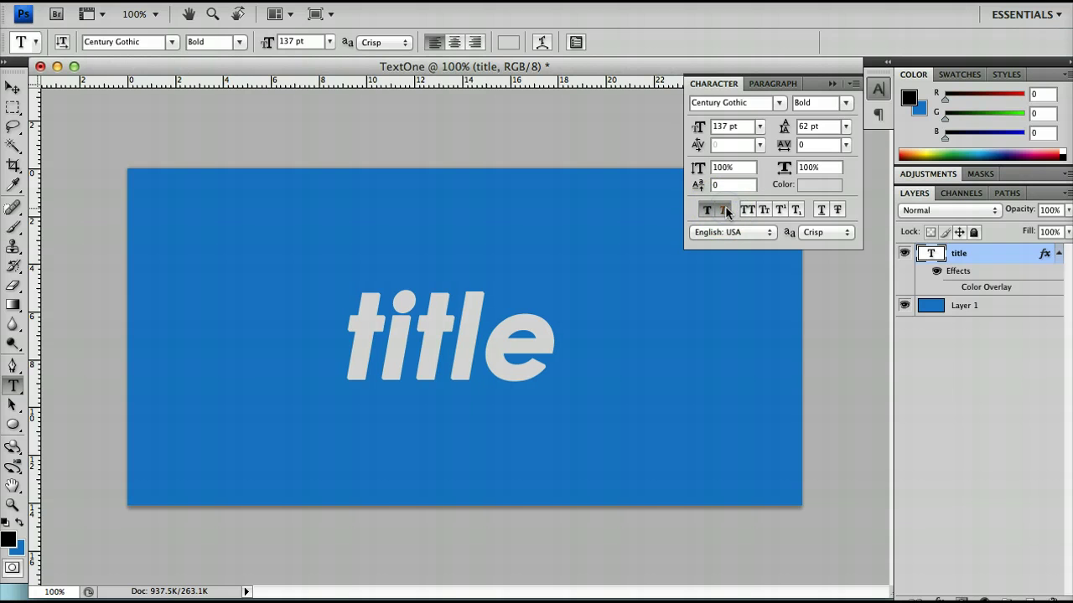
Step: Try All Caps and Small Caps on the title layer, turning each style off again
{"action": "left_click", "coordinate": [747, 211]}
{"action": "left_click", "coordinate": [761, 210]}
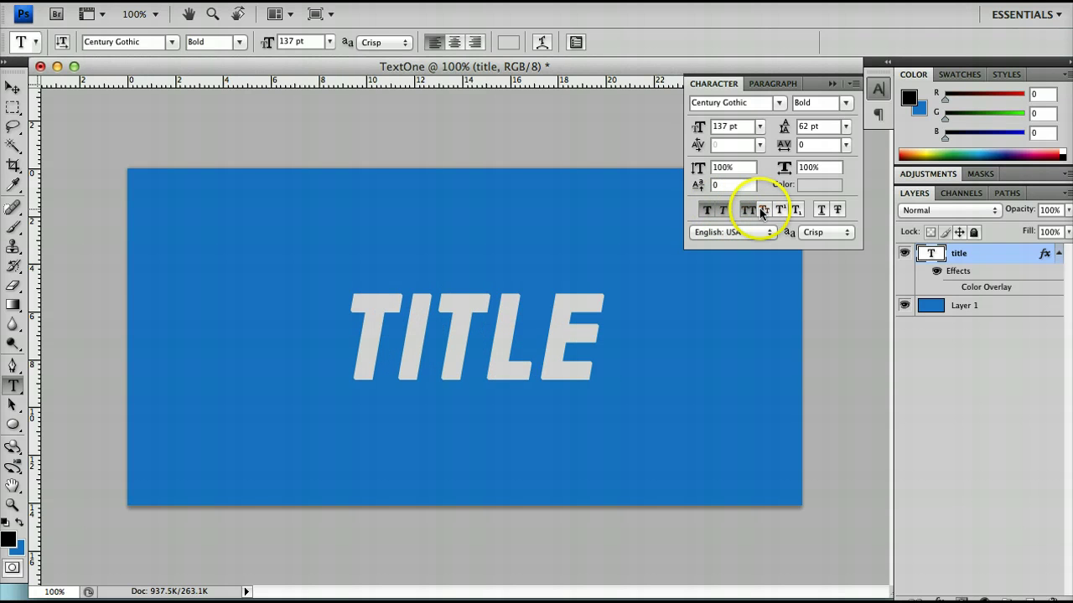
{"action": "left_click", "coordinate": [748, 211]}
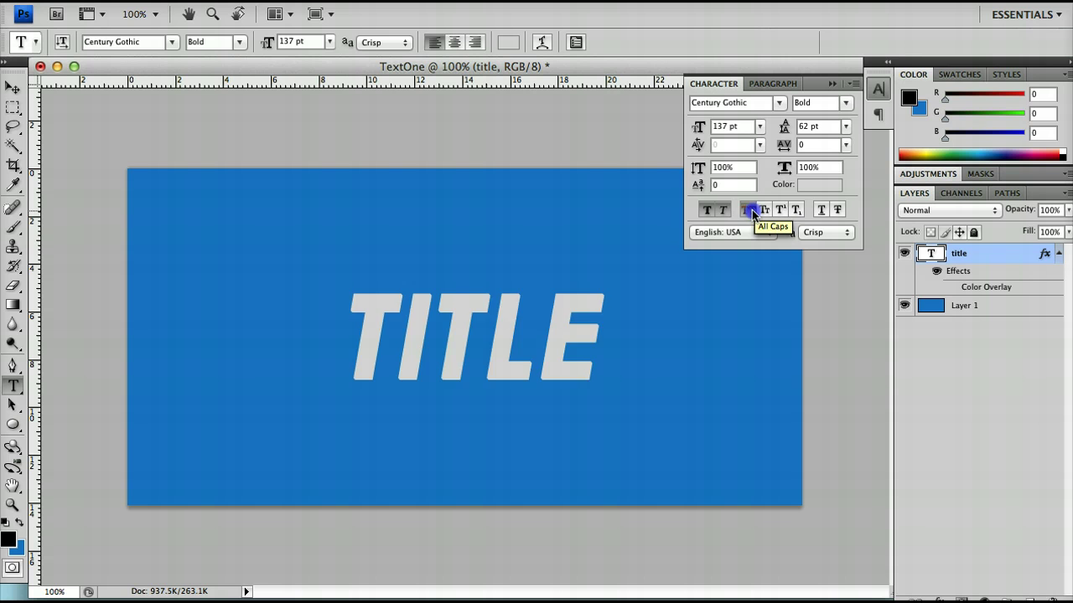
{"action": "left_click", "coordinate": [760, 212]}
{"action": "left_click", "coordinate": [761, 211]}
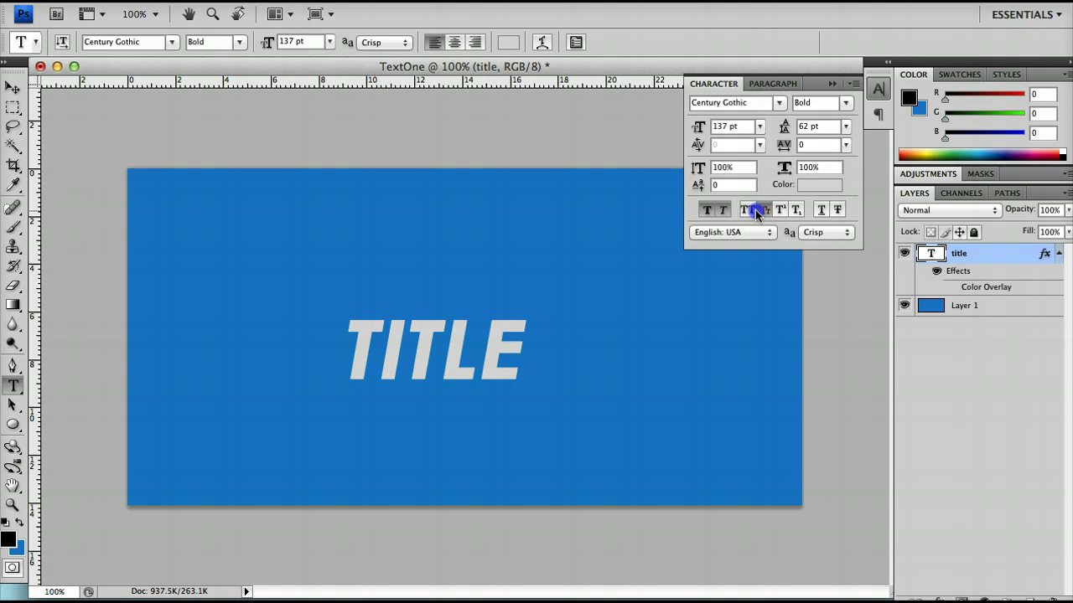
{"action": "left_click", "coordinate": [759, 211]}
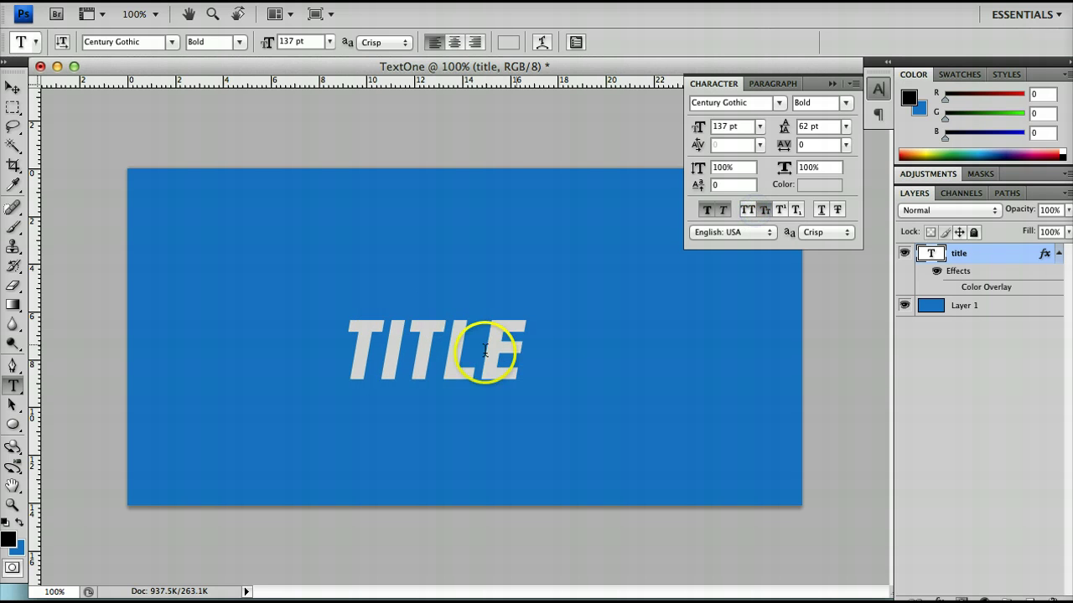
{"action": "left_click", "coordinate": [763, 212]}
Step: Try Superscript and Subscript on the title layer, removing each style again
{"action": "left_click", "coordinate": [779, 211]}
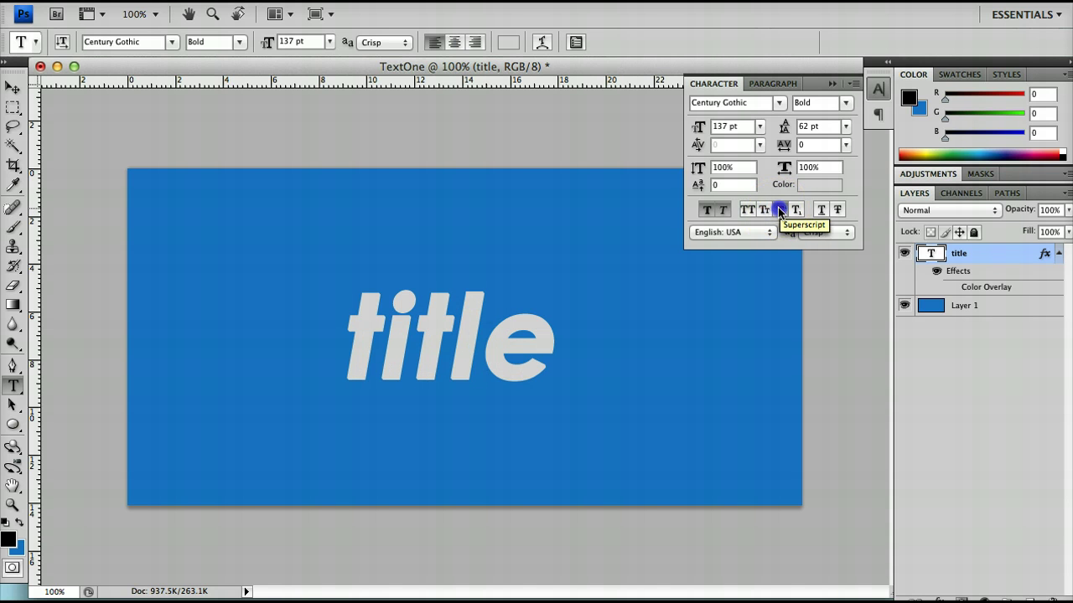
{"action": "left_click", "coordinate": [780, 212]}
{"action": "left_click", "coordinate": [799, 210]}
{"action": "left_click", "coordinate": [799, 210]}
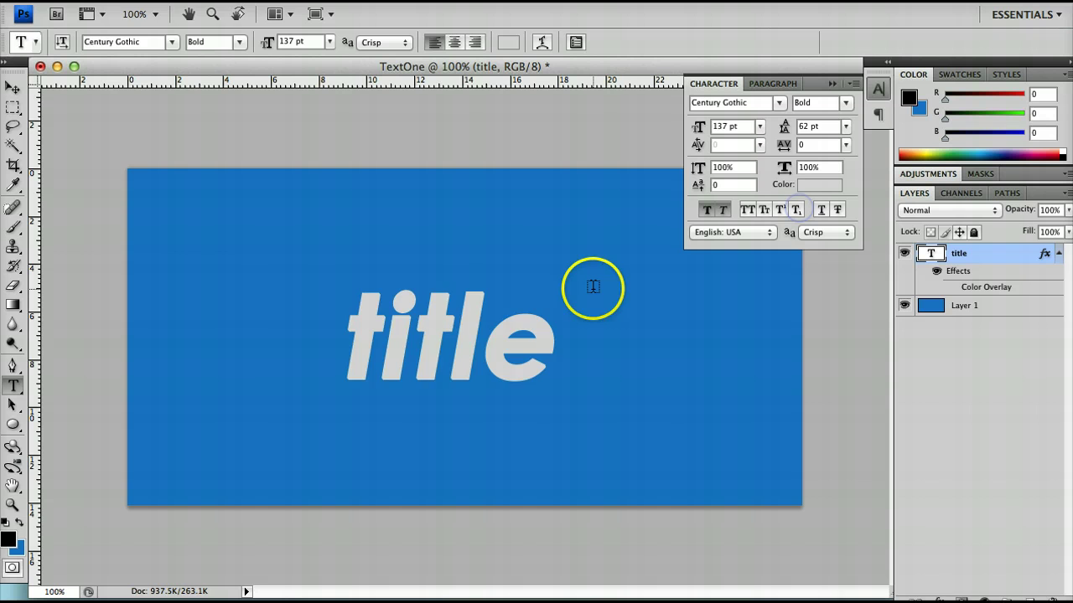
Step: Turn off Faux Italic and Faux Bold for the word title and replace it with H20
{"action": "double_click", "coordinate": [460, 367]}
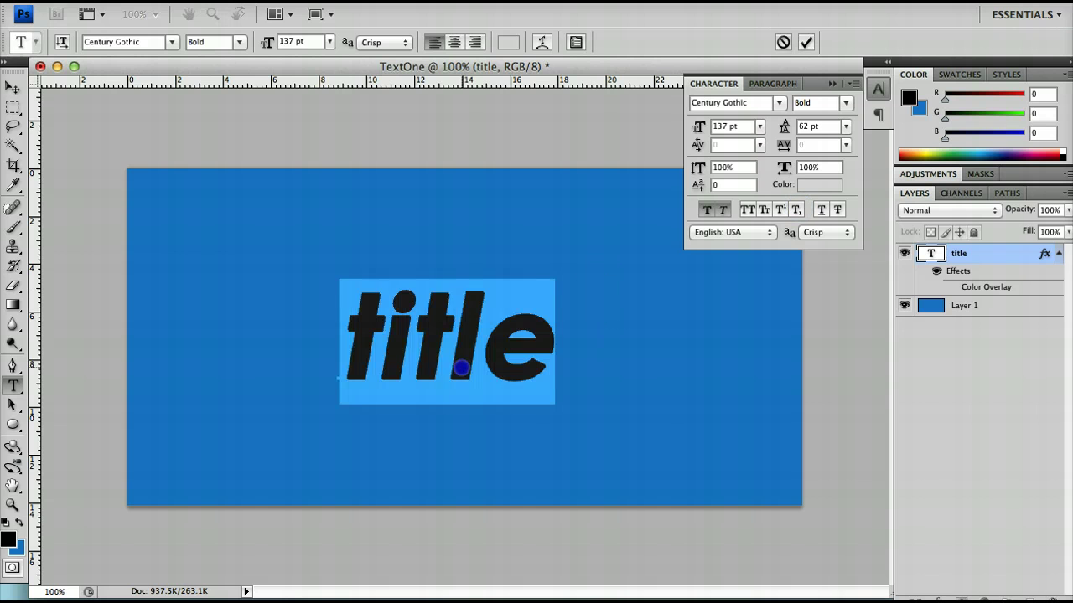
{"action": "left_click", "coordinate": [723, 211]}
{"action": "left_click", "coordinate": [706, 211]}
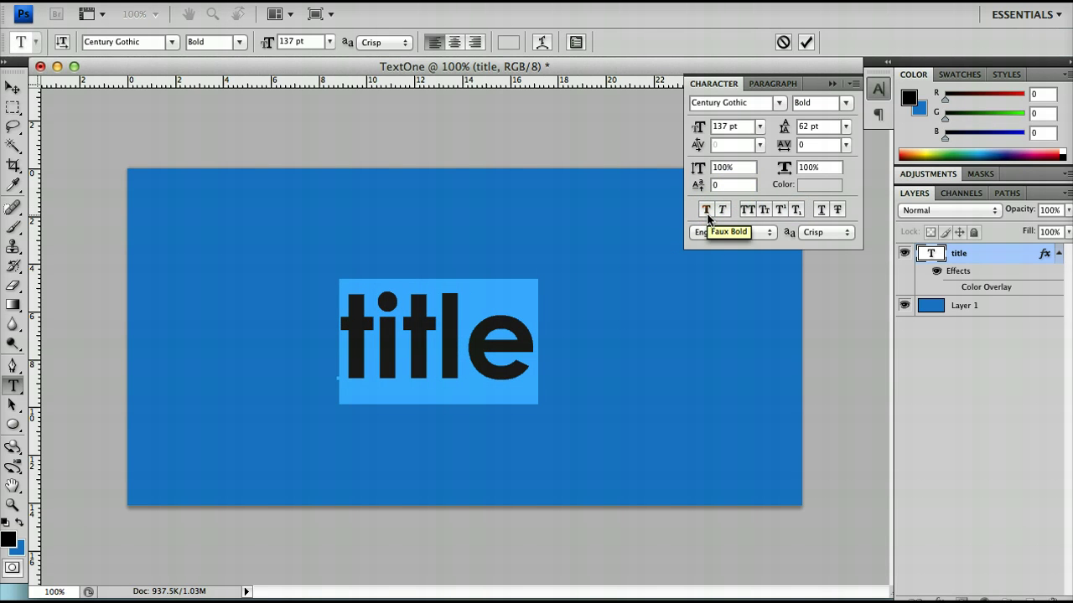
{"action": "type", "text": "H20"}
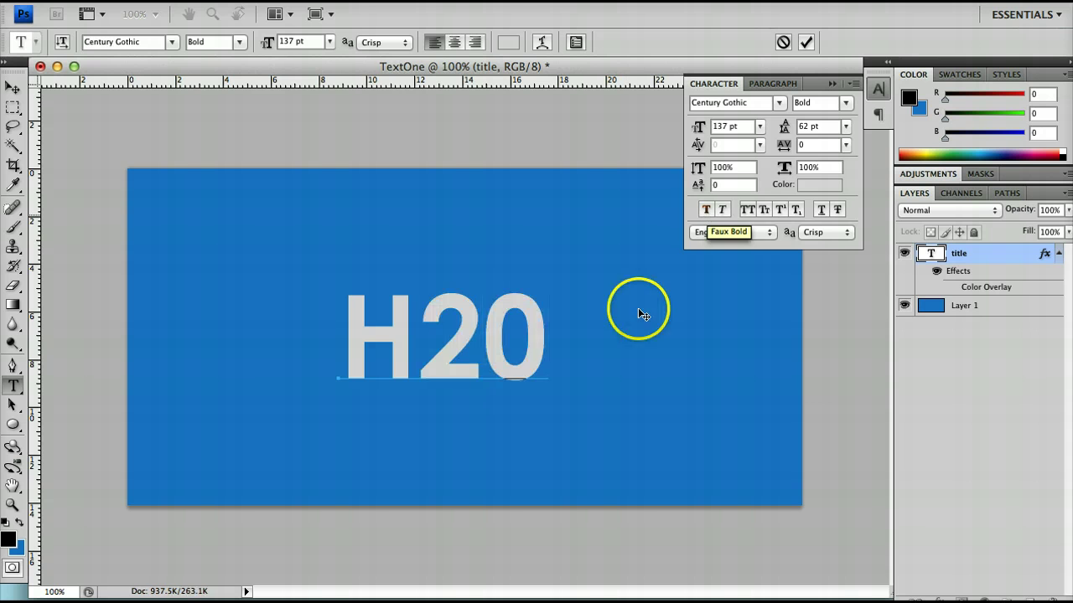
Step: Make the 2 in H20 superscript and commit the text
{"action": "left_click_drag", "start_coordinate": [475, 323], "coordinate": [419, 325]}
{"action": "left_click", "coordinate": [780, 209]}
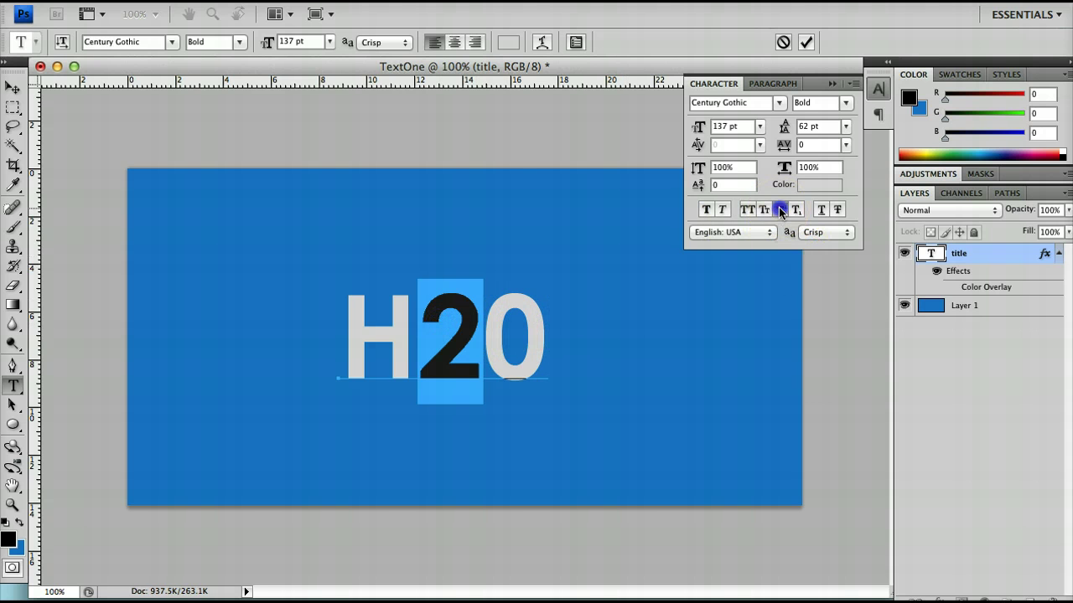
{"action": "left_click", "coordinate": [565, 357]}
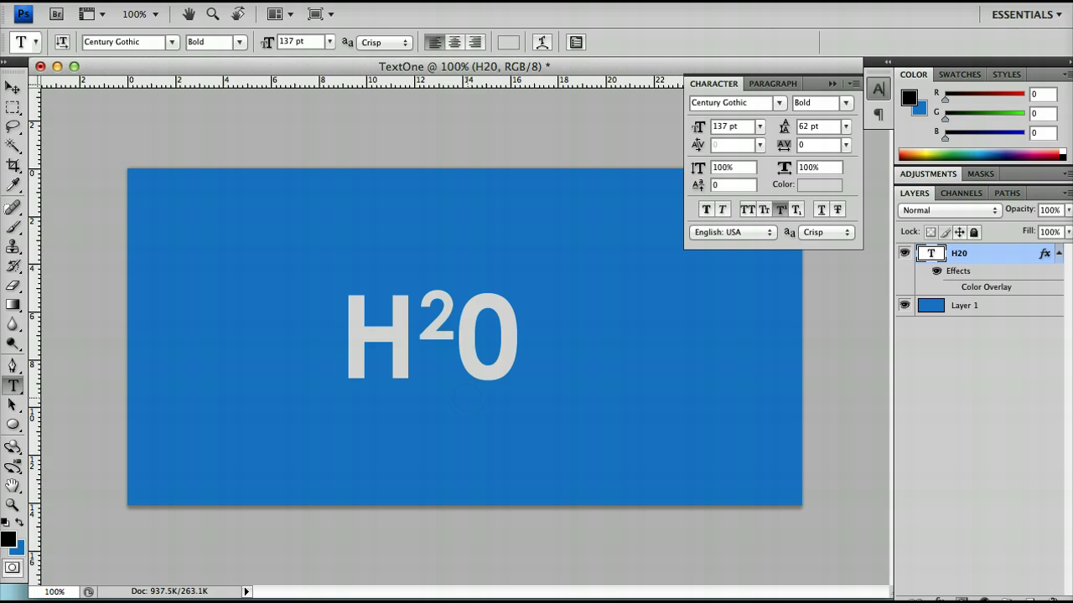
{"action": "left_click", "coordinate": [519, 373]}
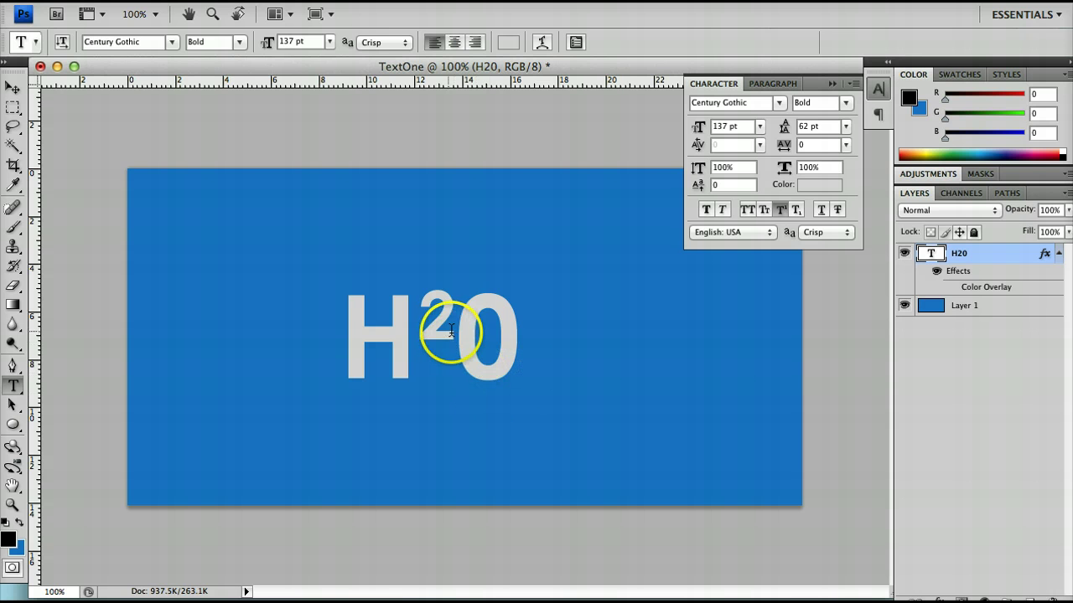
Step: Try Underline and Strikethrough on the whole H20 layer, removing both styles again
{"action": "left_click", "coordinate": [826, 210]}
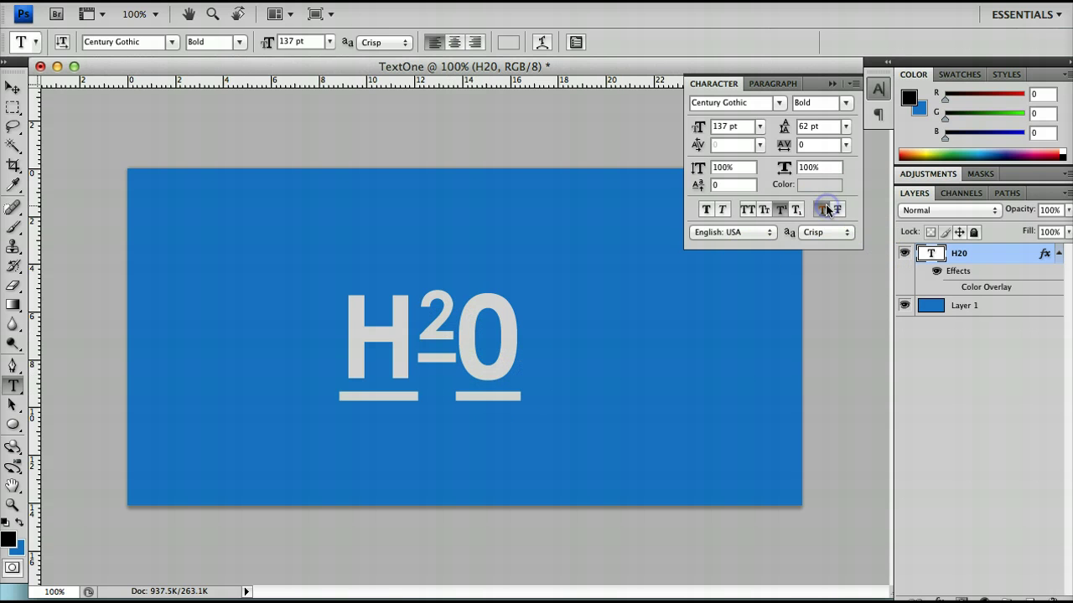
{"action": "left_click", "coordinate": [842, 210]}
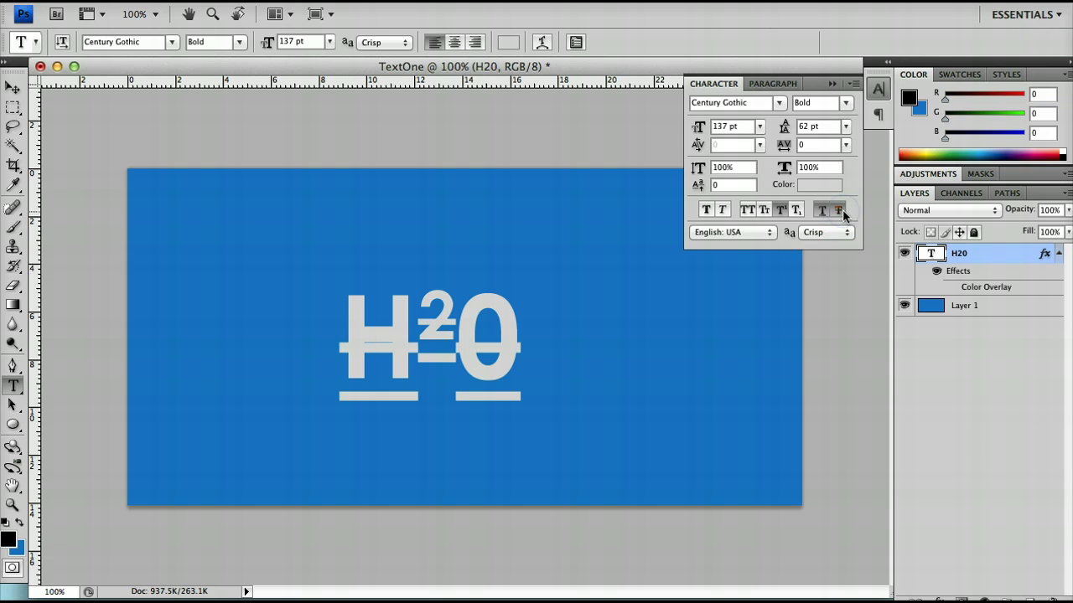
{"action": "left_click", "coordinate": [842, 209]}
{"action": "left_click", "coordinate": [821, 213]}
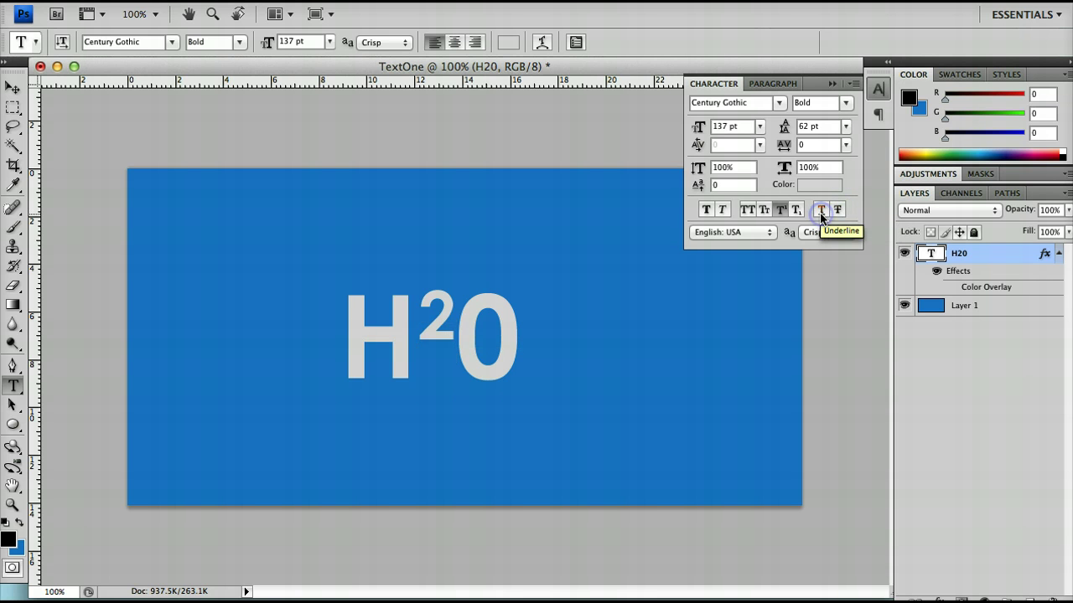
Step: Underline the H20 layer, remove the underline from the superscript 2 only, and commit the text
{"action": "left_click", "coordinate": [821, 214]}
{"action": "left_click_drag", "start_coordinate": [443, 335], "coordinate": [431, 340]}
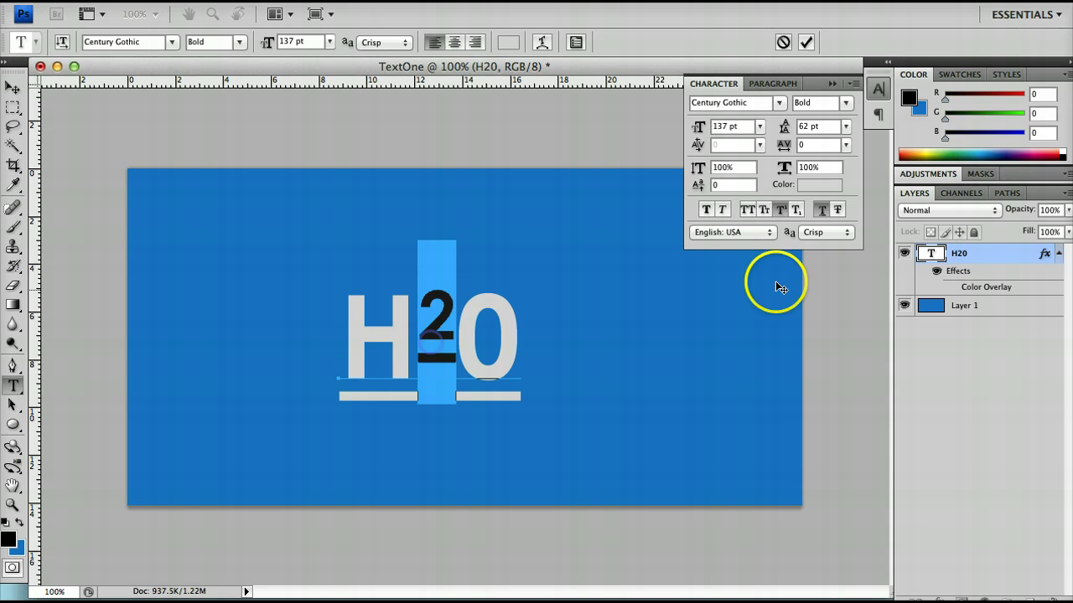
{"action": "left_click", "coordinate": [824, 210]}
{"action": "left_click", "coordinate": [487, 315]}
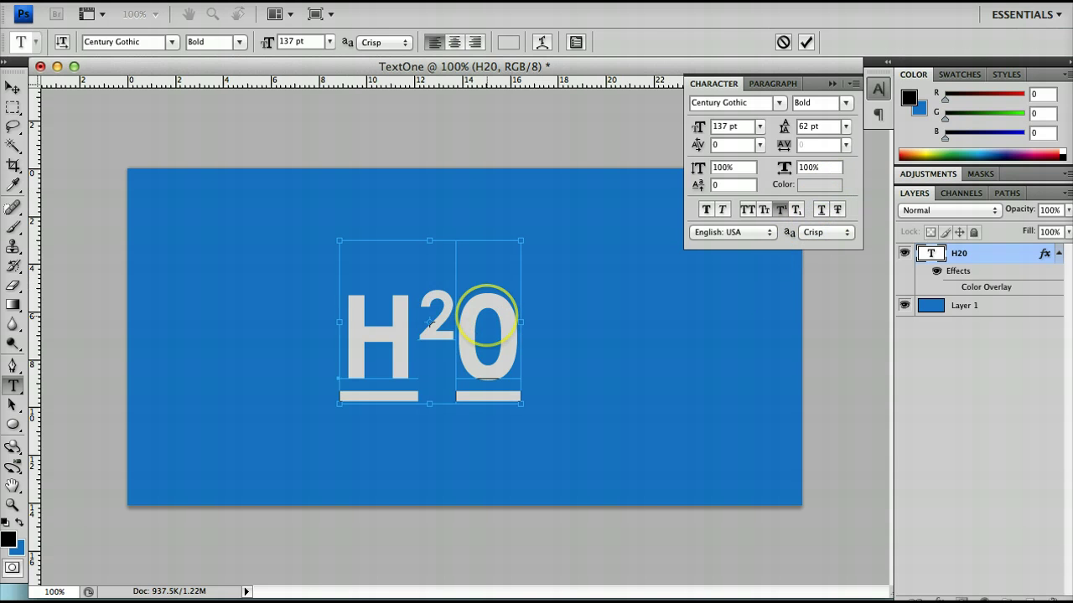
{"action": "key", "text": "super+Return"}
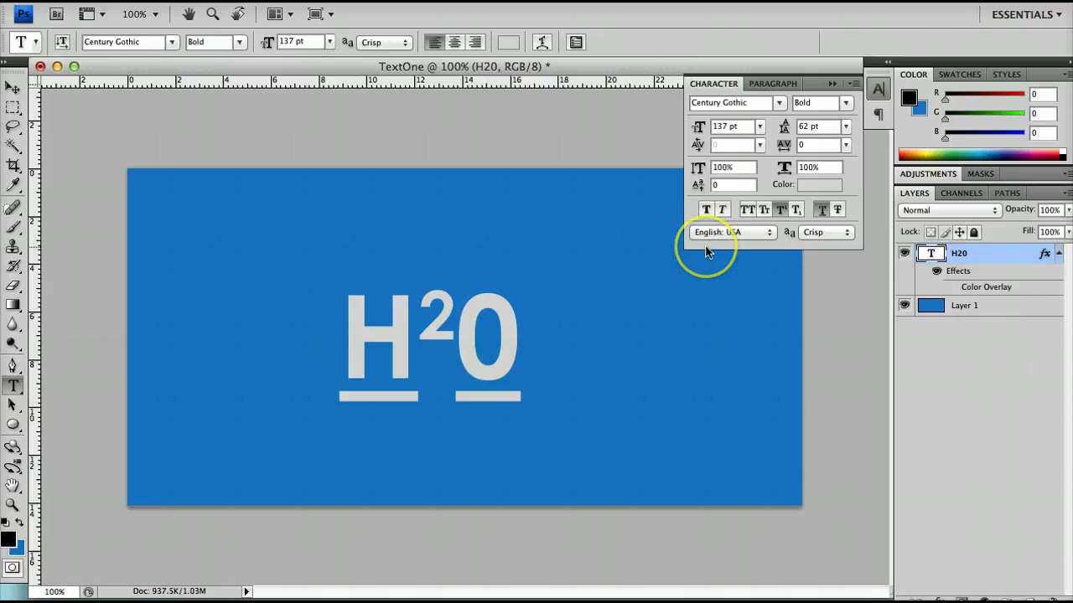
Step: Try center and right paragraph alignment on the H20 text, restore left alignment, and commit
{"action": "left_click", "coordinate": [773, 83]}
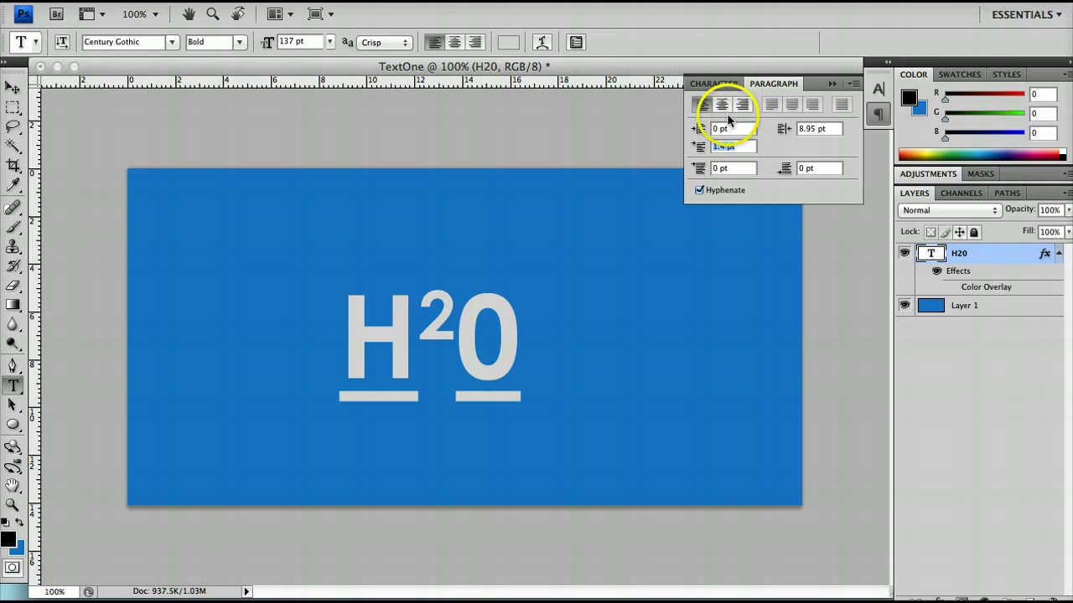
{"action": "double_click", "coordinate": [493, 316]}
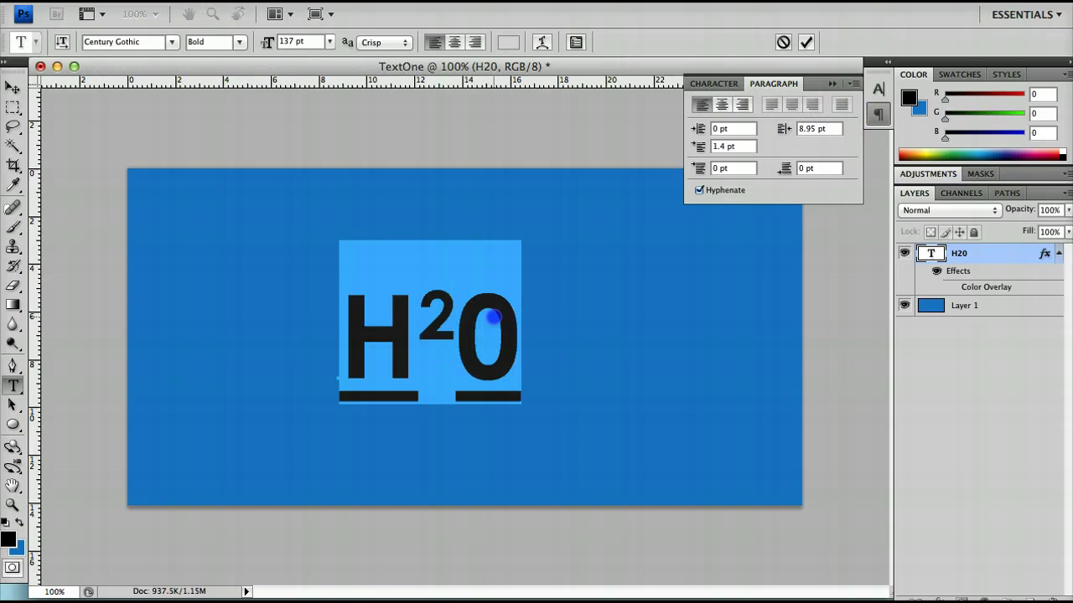
{"action": "left_click", "coordinate": [721, 104]}
{"action": "left_click", "coordinate": [743, 105]}
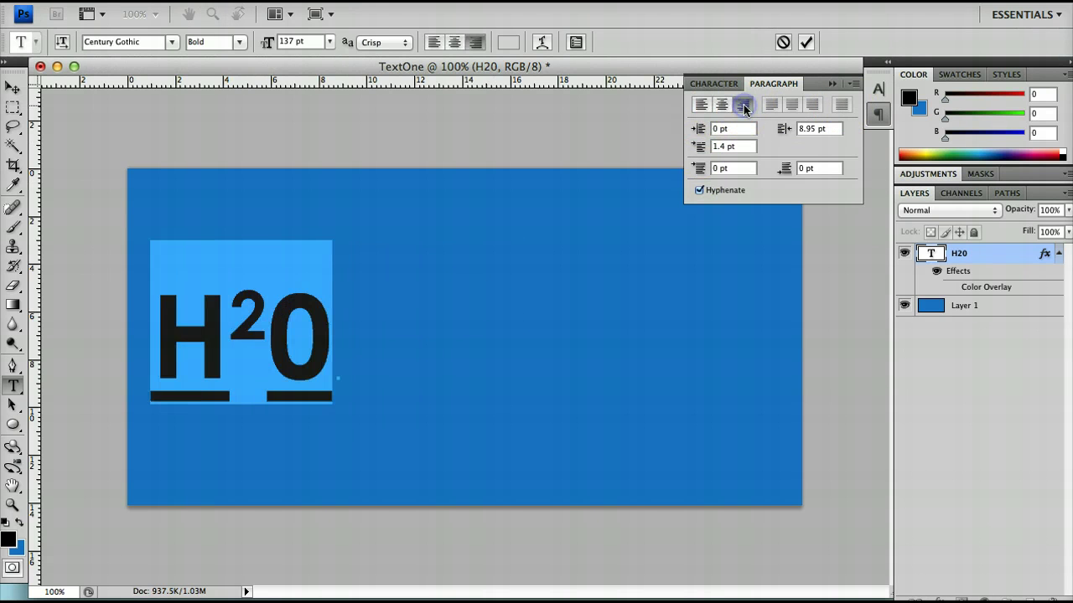
{"action": "left_click", "coordinate": [720, 104]}
{"action": "left_click", "coordinate": [704, 104]}
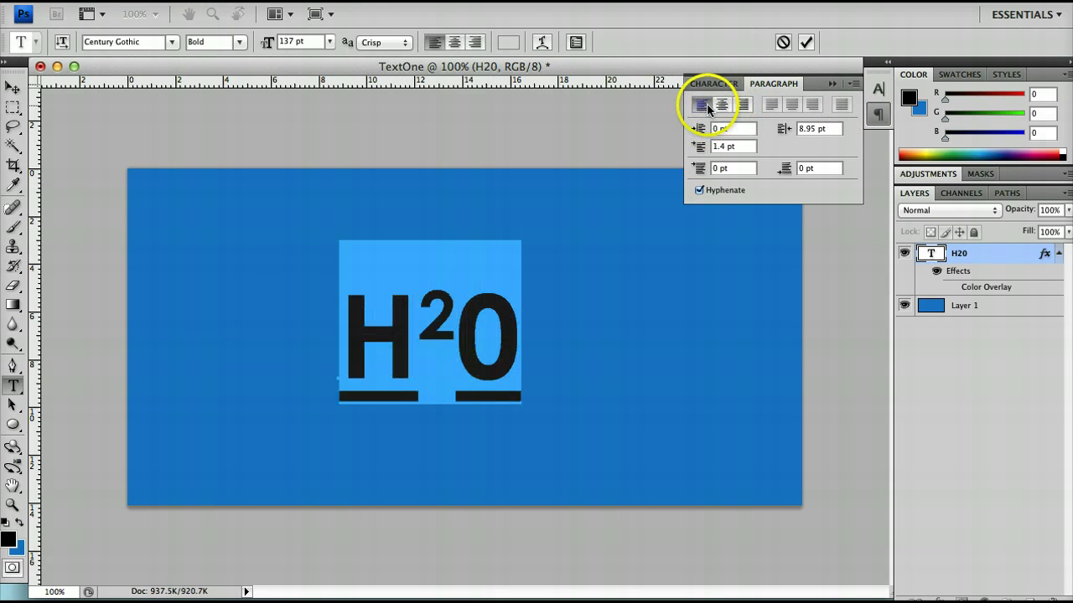
{"action": "left_click", "coordinate": [463, 378]}
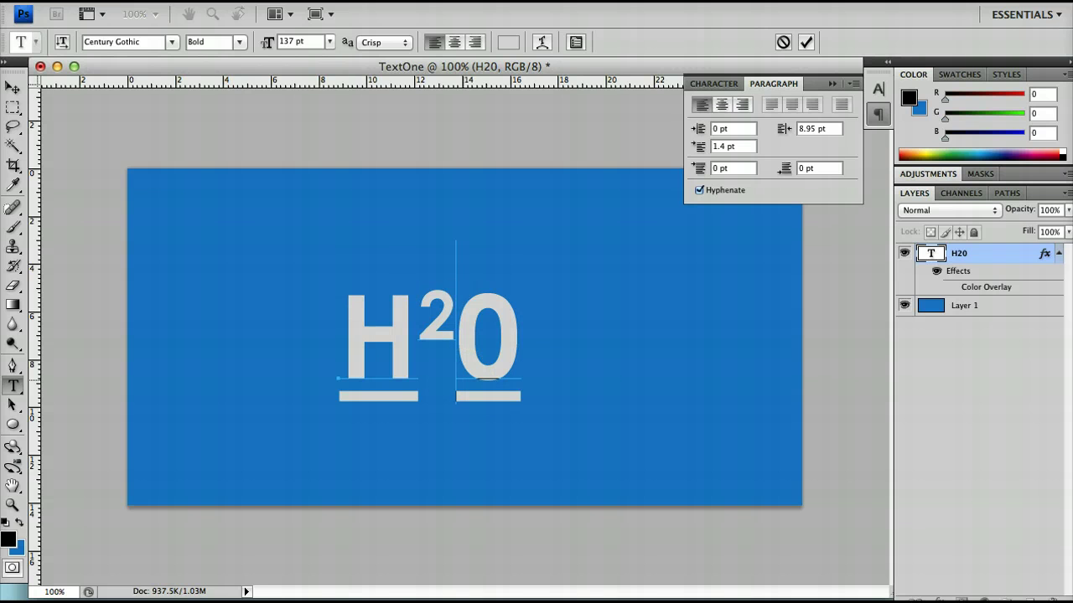
{"action": "key", "text": "super+Return"}
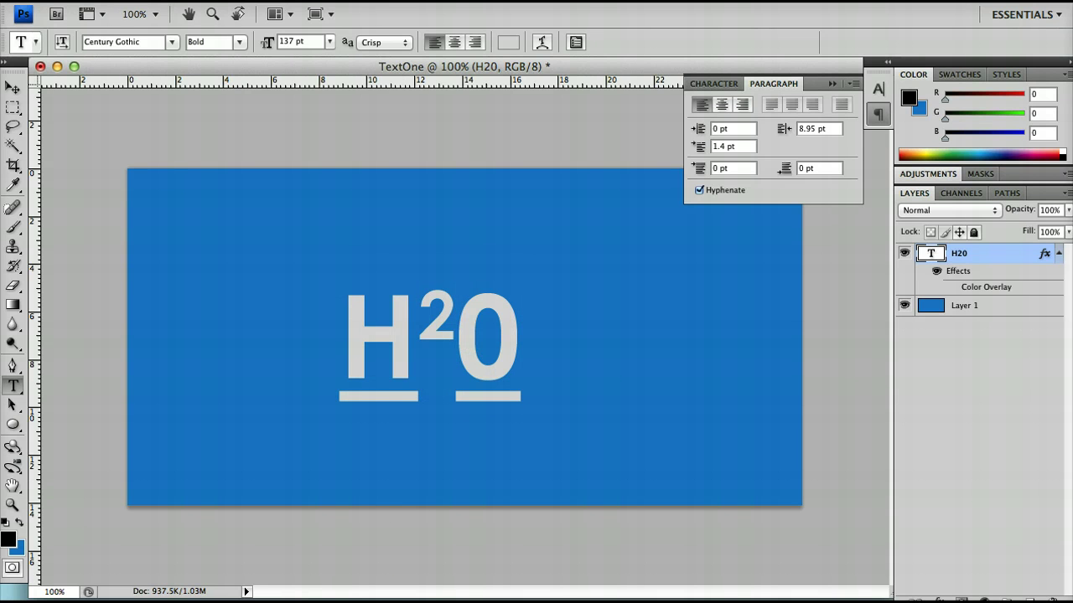